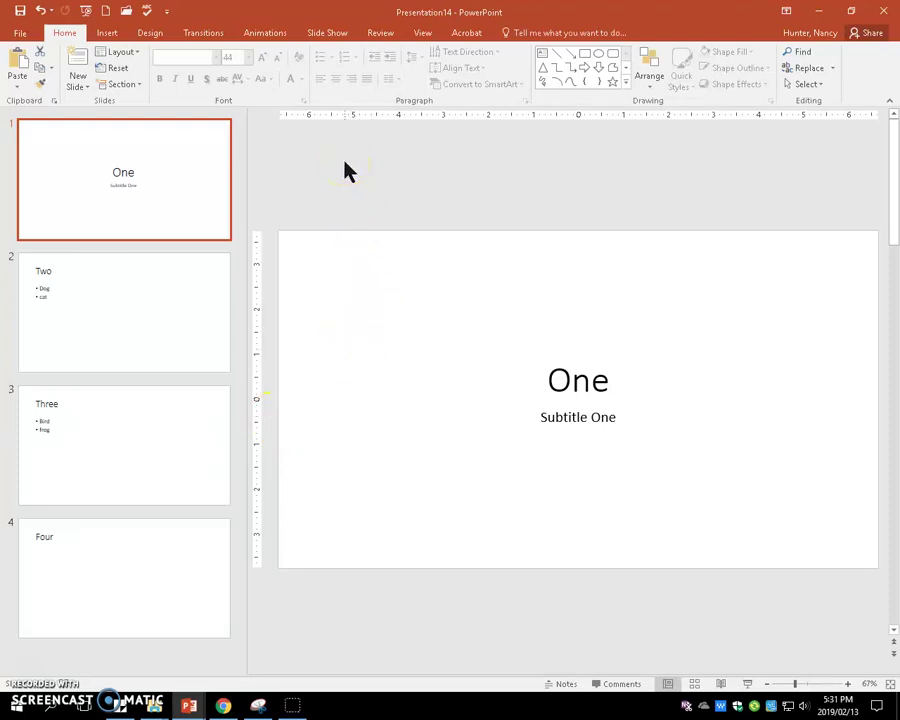
- Look over slides One through Four and their titles and bullets
left_click(195, 207)
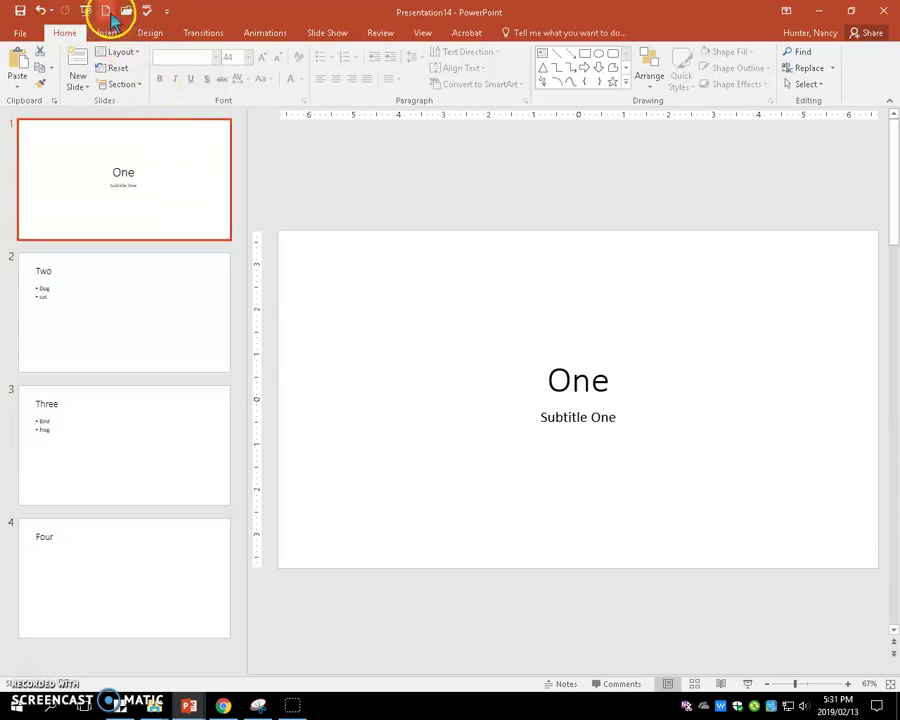
left_click(575, 382)
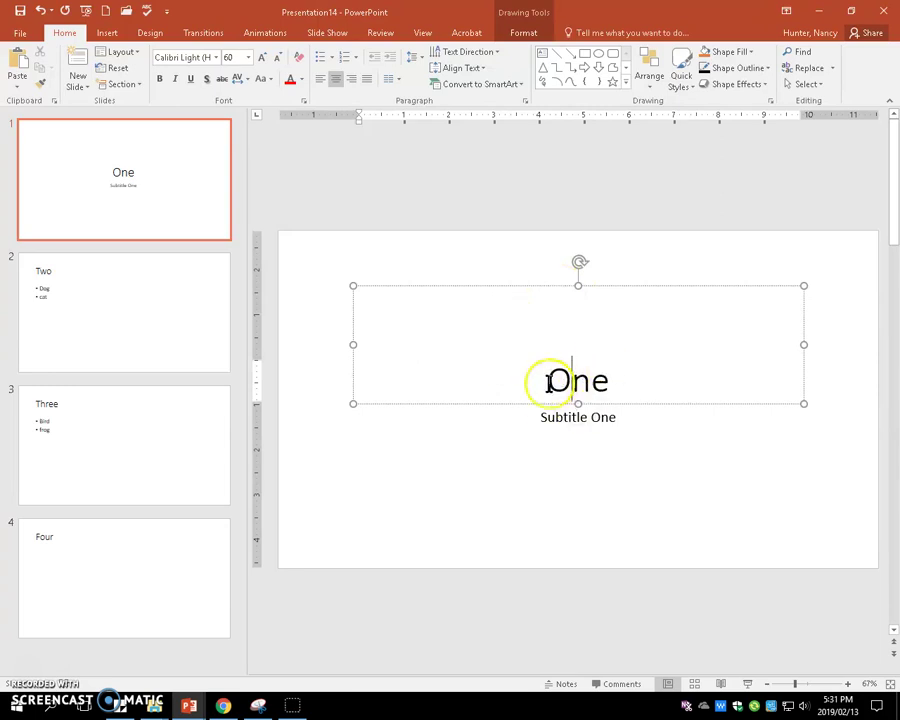
left_click(576, 414)
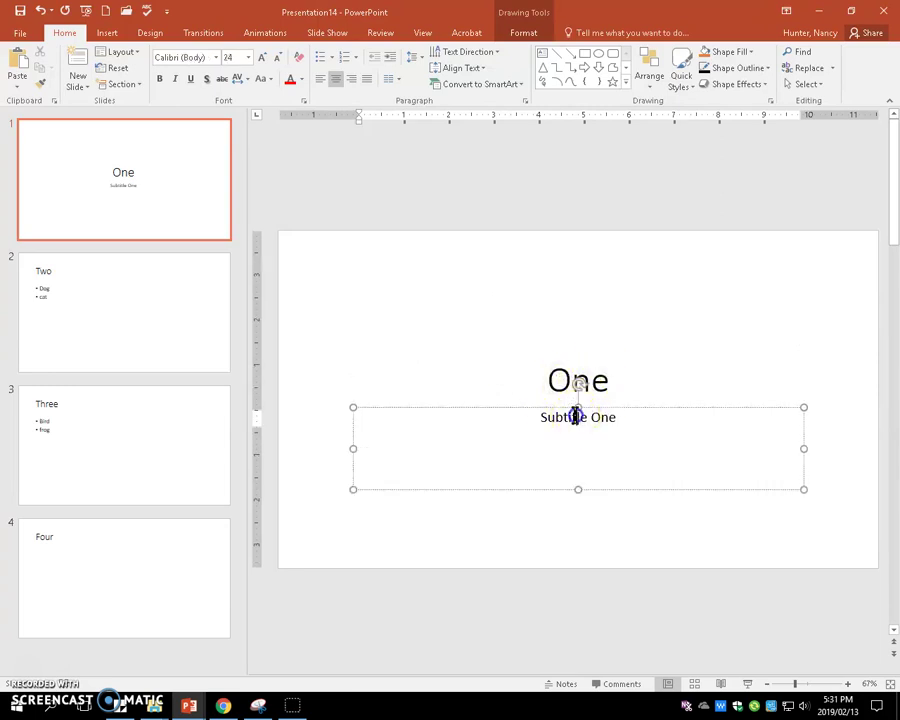
left_click(215, 304)
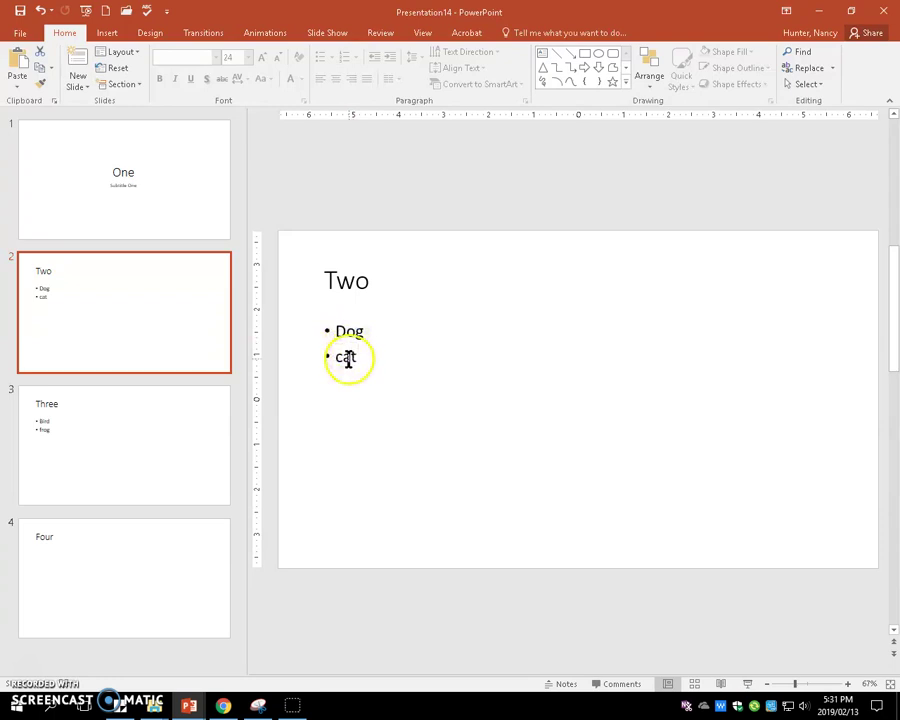
left_click(165, 433)
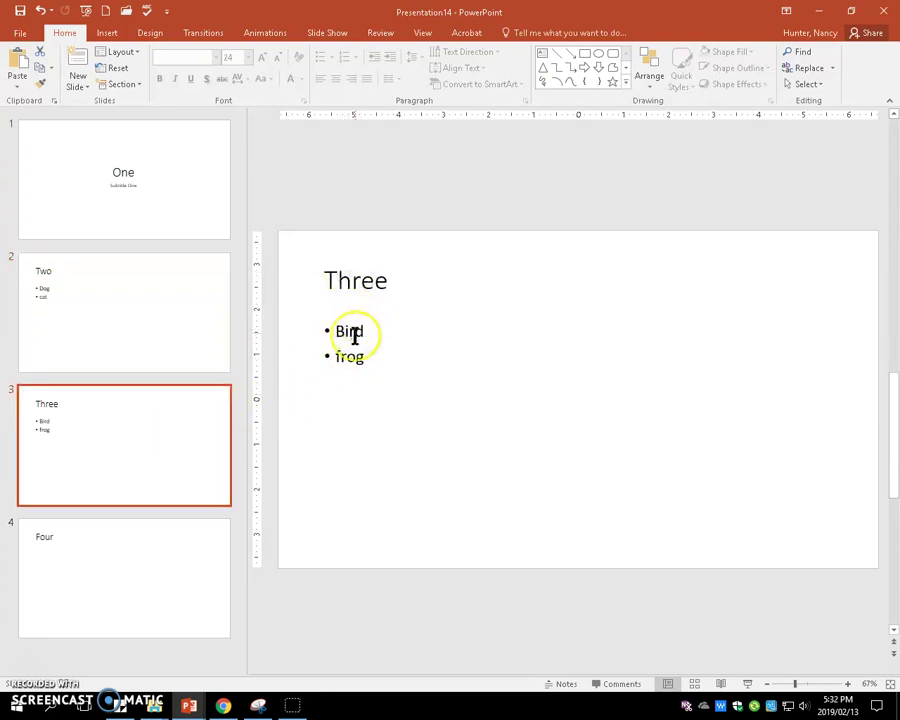
left_click(169, 566)
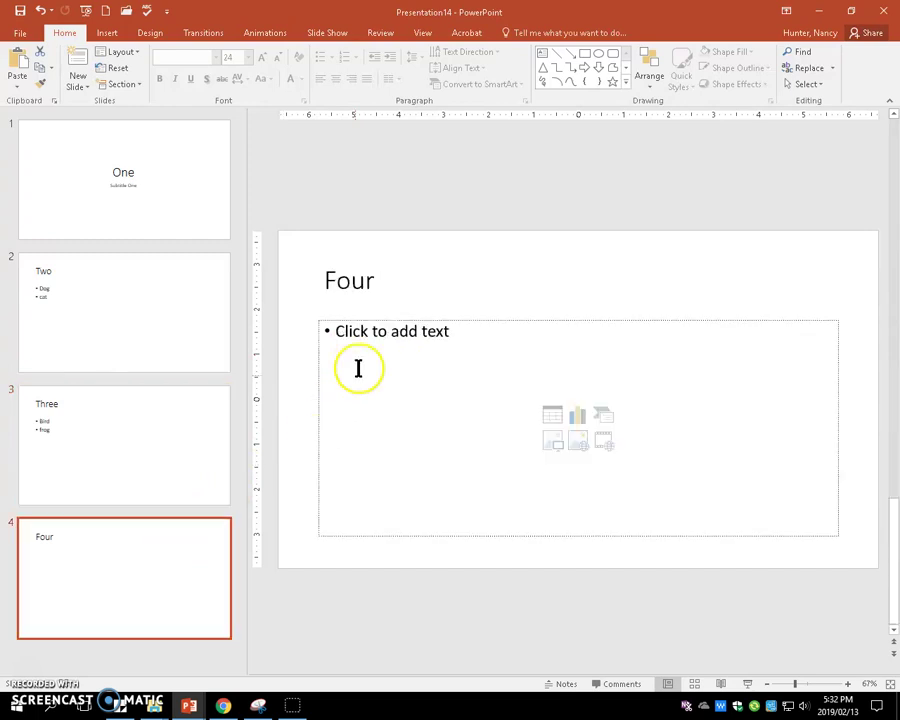
- Try editing slide Four's title, then go back to slide One
left_click(360, 284)
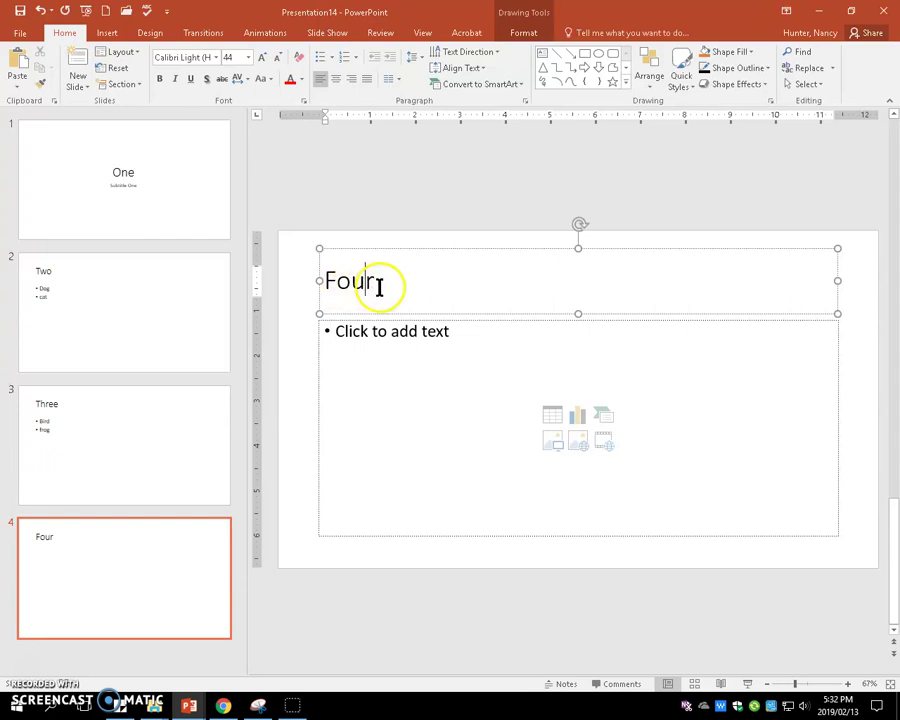
left_click(380, 287)
left_click(393, 256)
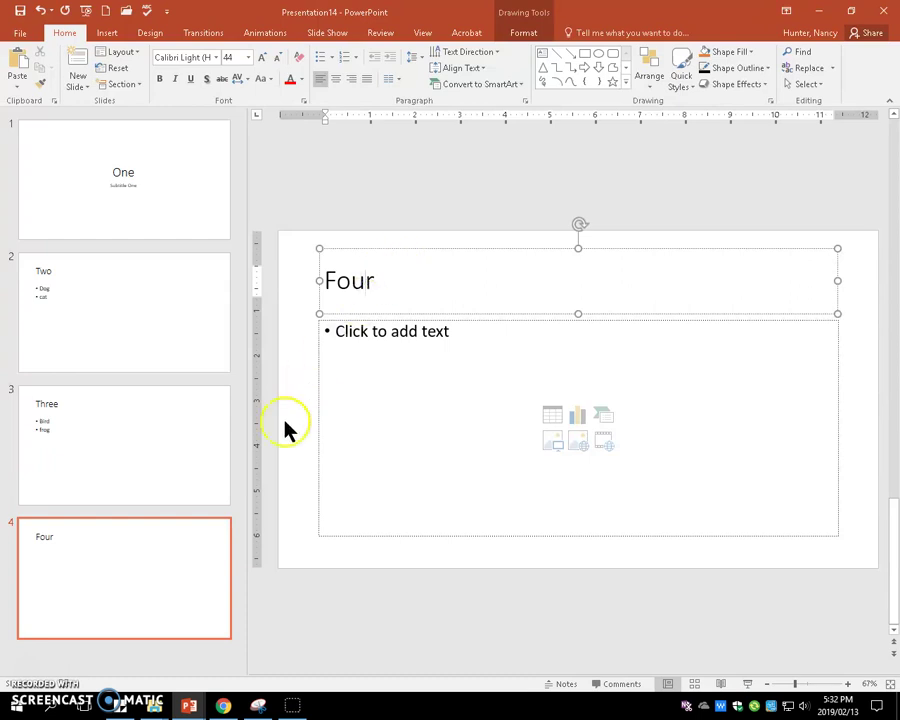
left_click(181, 628)
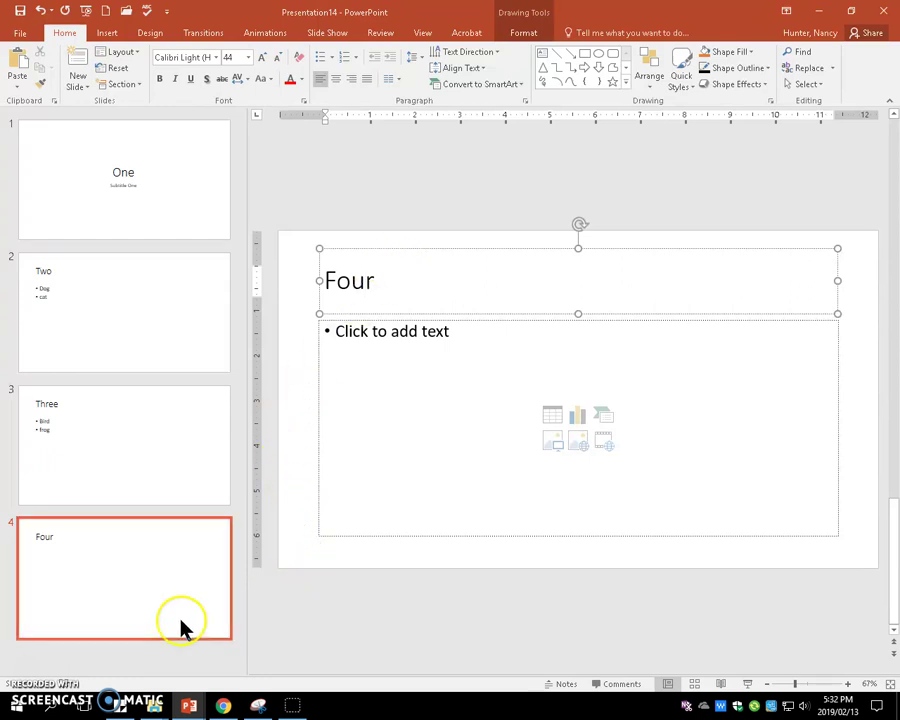
left_click(31, 672)
left_click(157, 228)
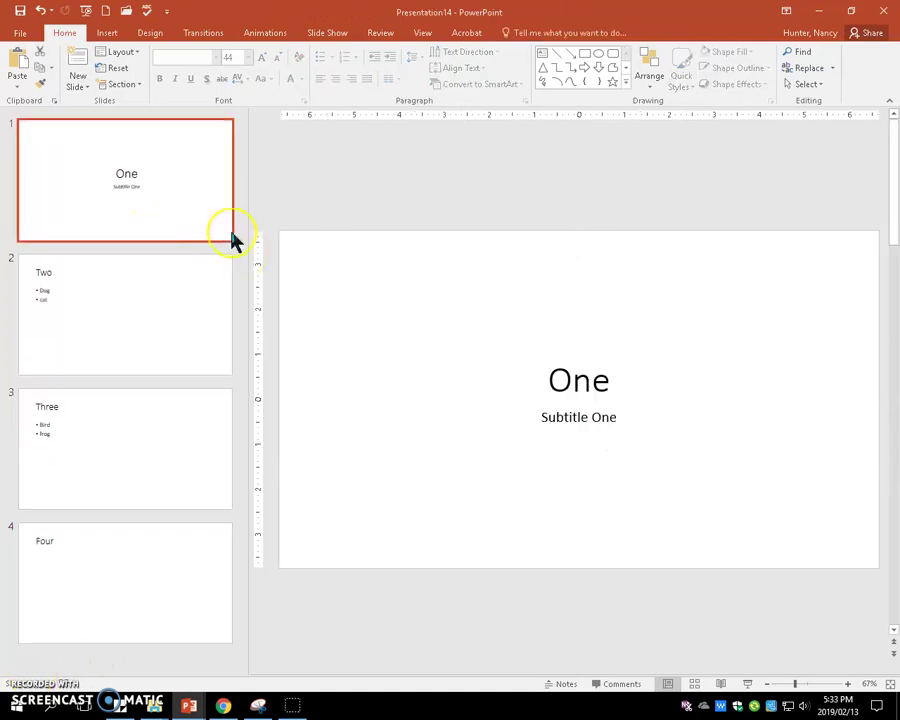
left_click(318, 258)
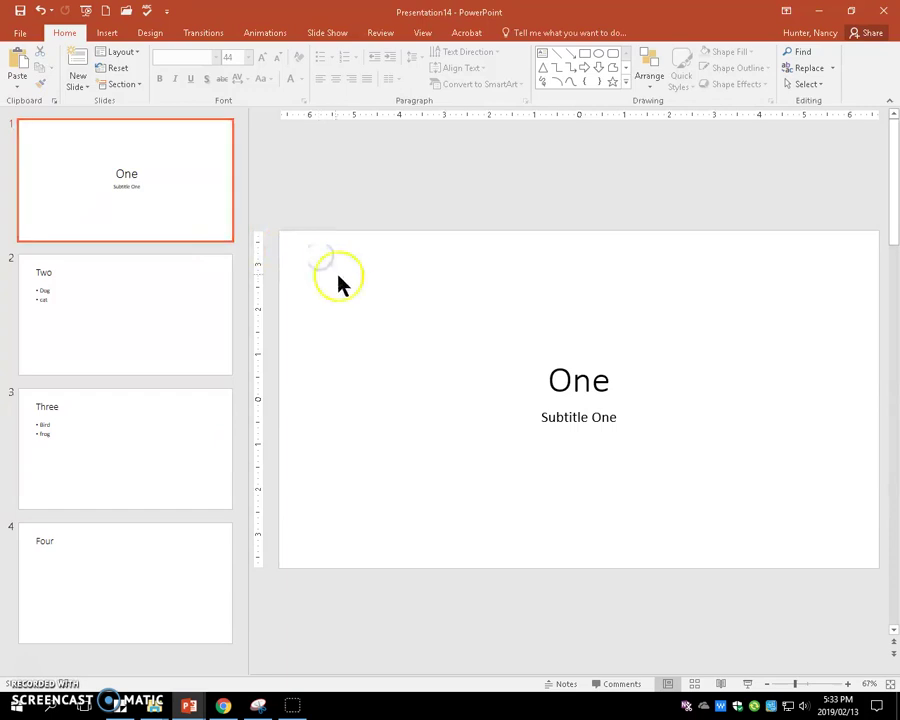
- Set the One and Two slide titles to Arial Black
left_click(573, 384)
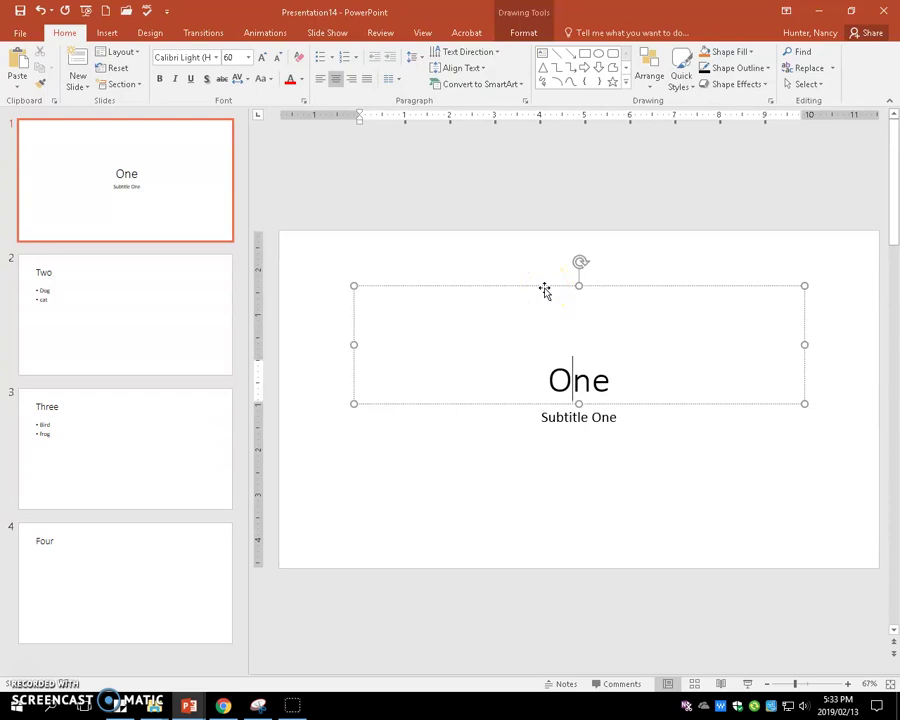
left_click(544, 290)
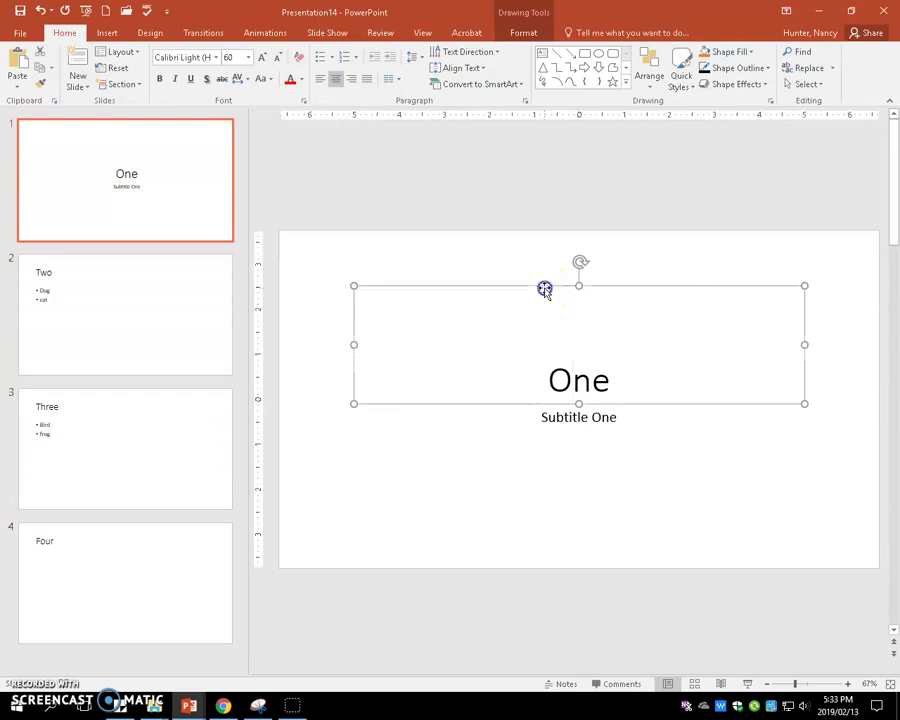
left_click(216, 58)
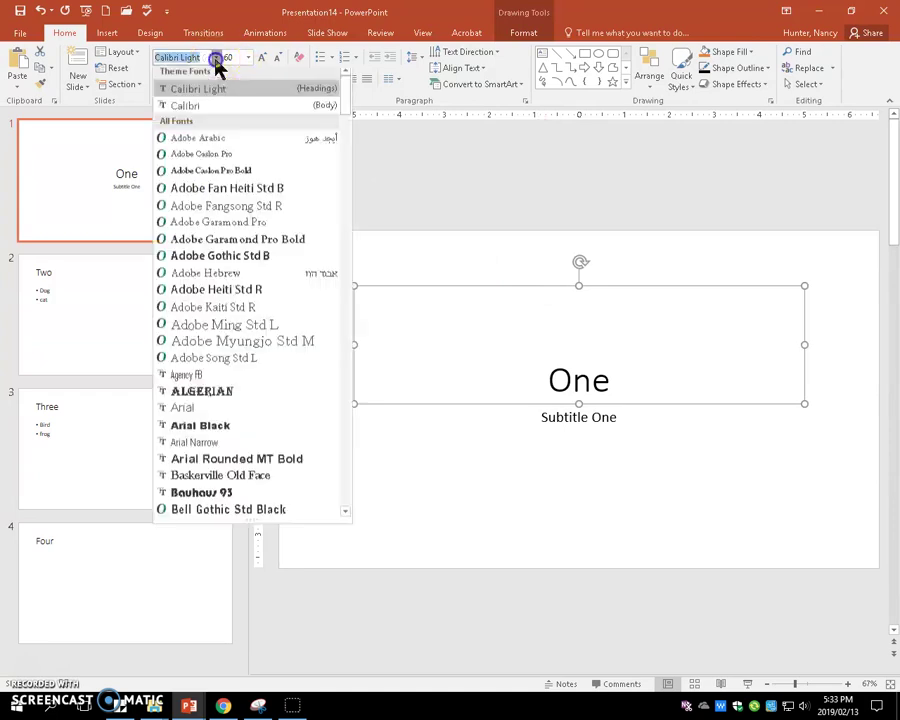
left_click(201, 428)
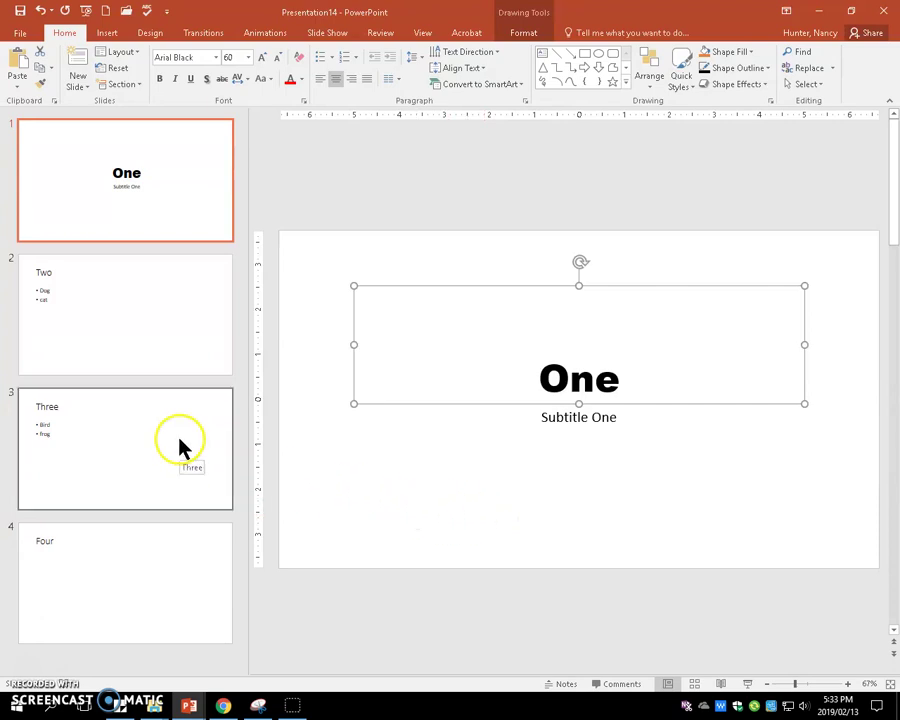
left_click(139, 367)
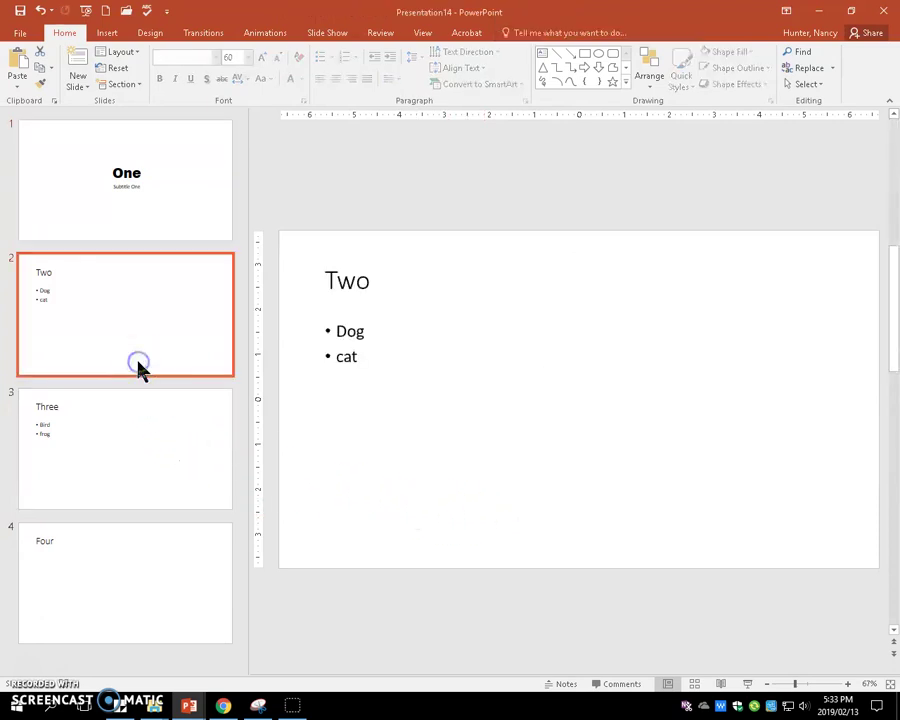
left_click(362, 280)
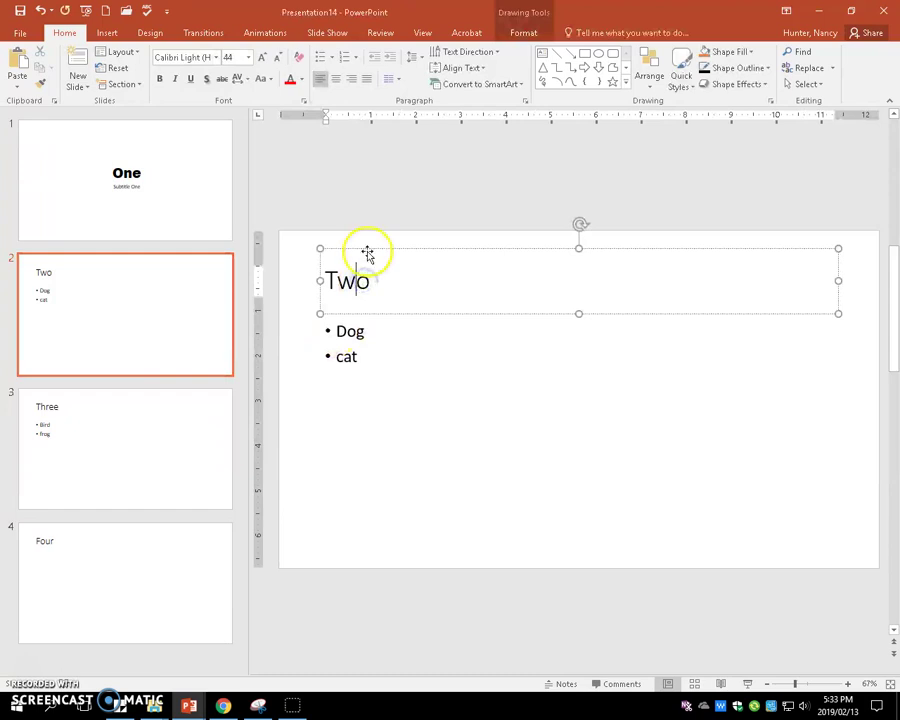
left_click(367, 250)
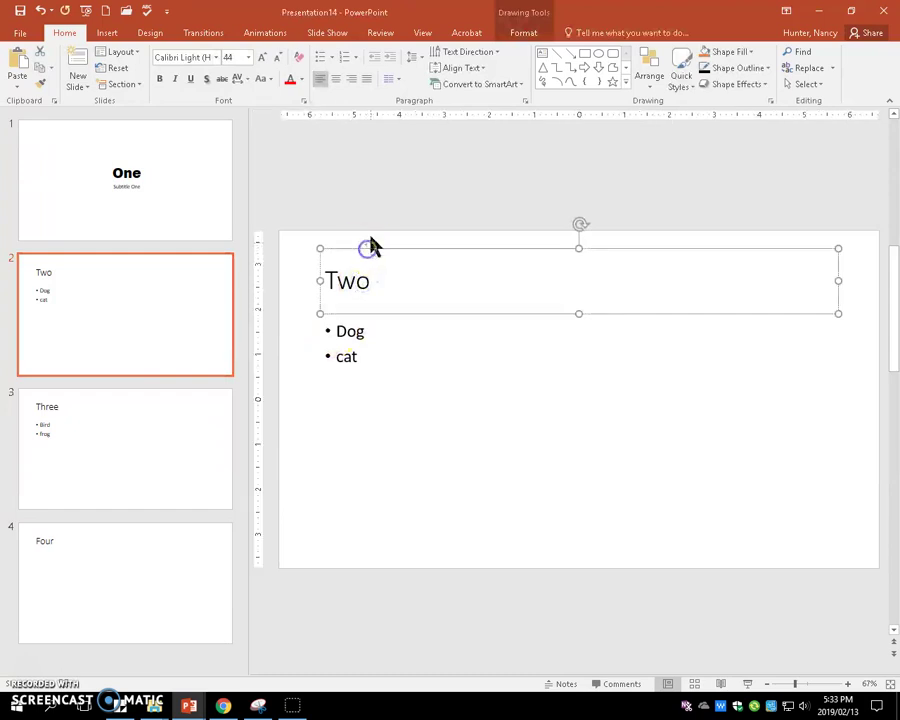
left_click(216, 57)
left_click(204, 141)
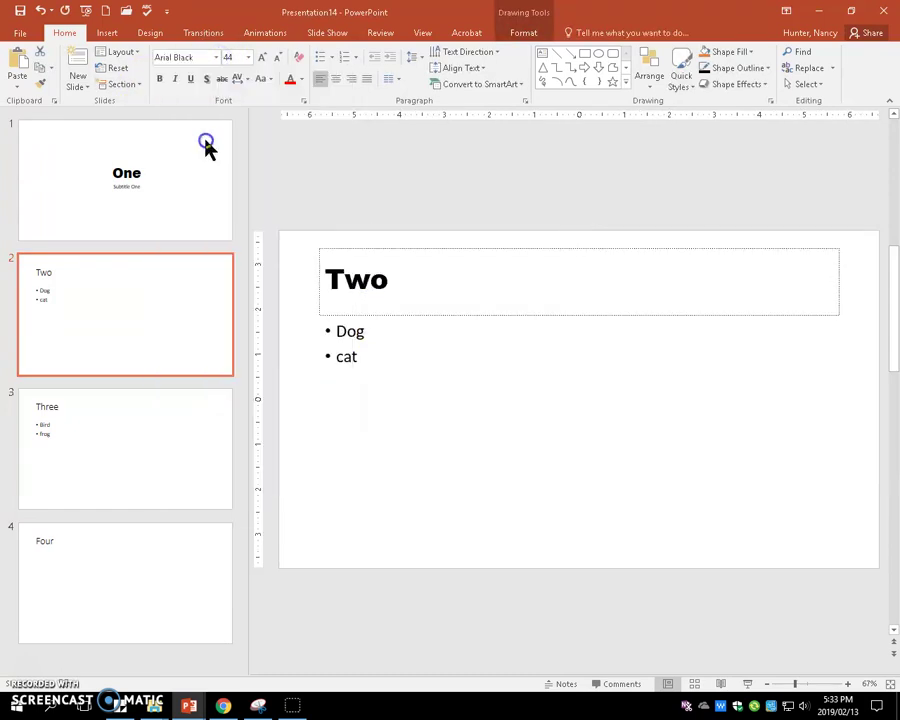
- Set the Three and Four slide titles to Arial Black
left_click(171, 500)
left_click(358, 279)
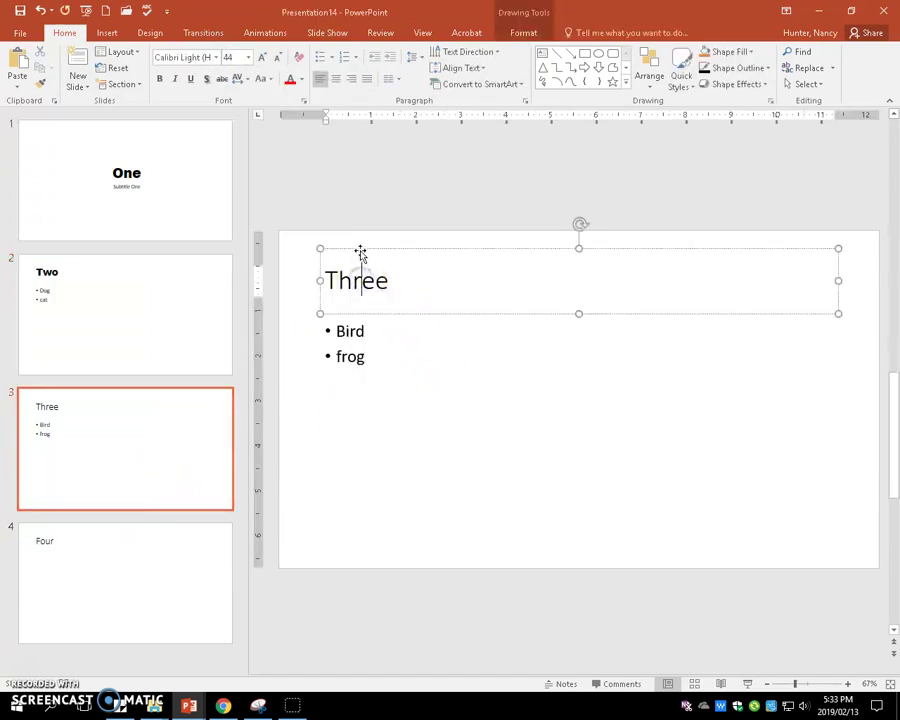
left_click(360, 250)
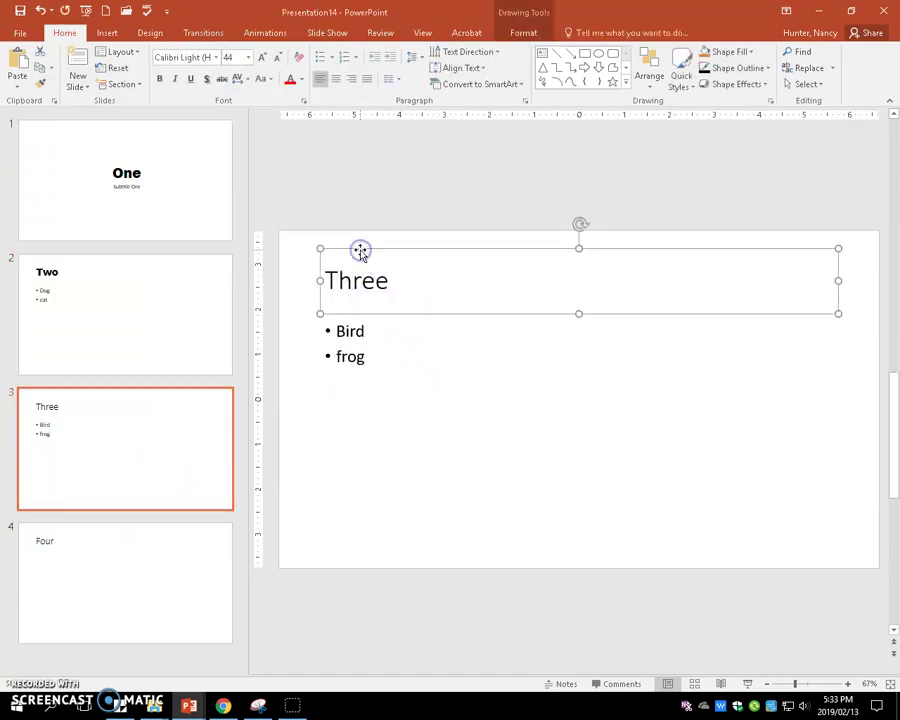
left_click(217, 58)
left_click(226, 144)
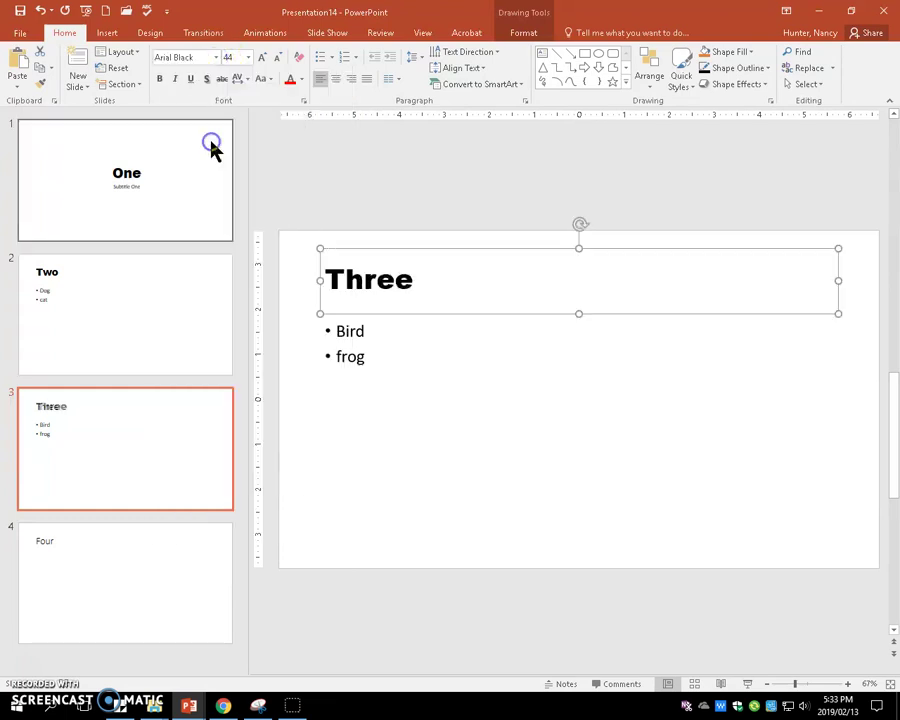
left_click(169, 578)
left_click(355, 289)
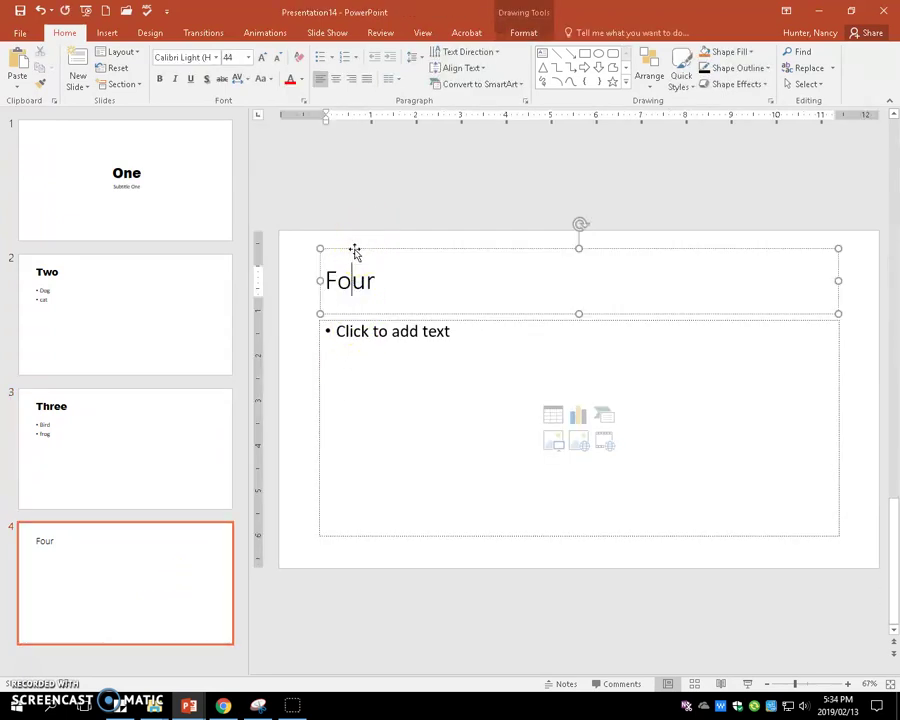
left_click(216, 58)
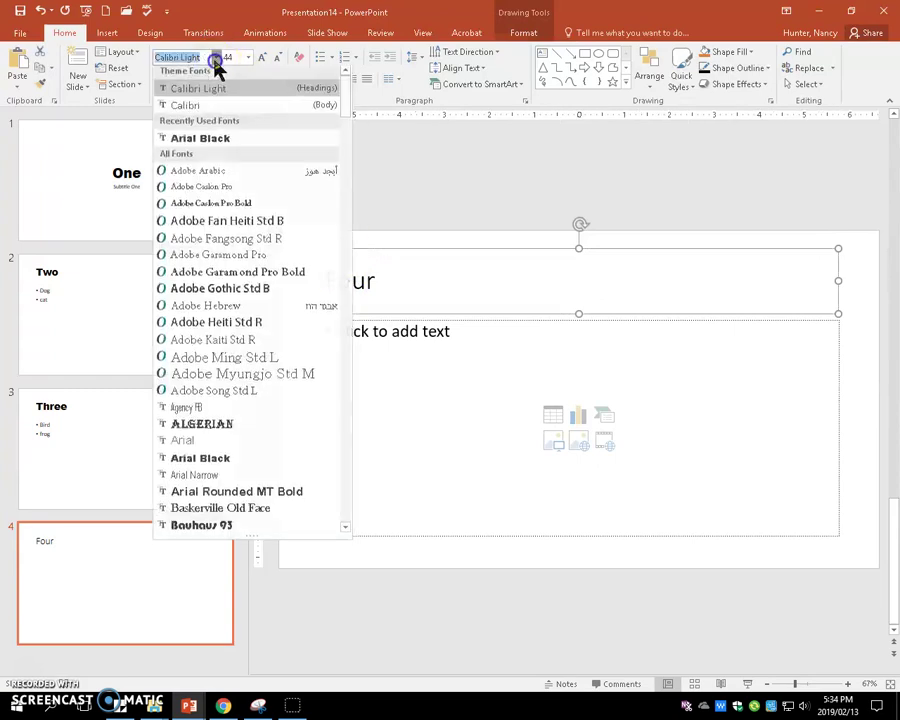
left_click(203, 142)
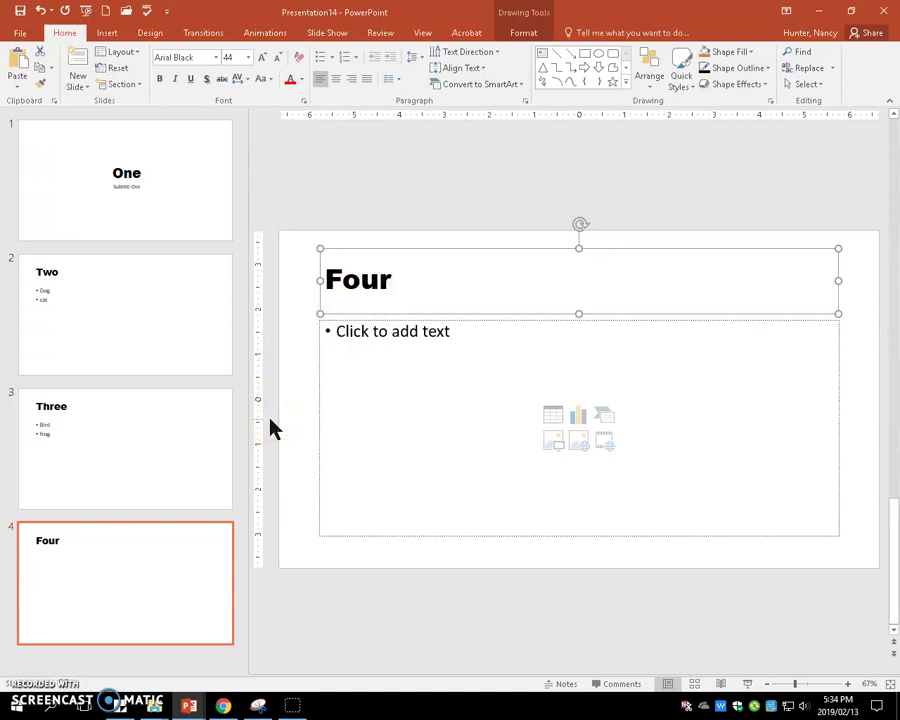
- Add a Two Content slide titled 'Five', move it to second place, then delete it
left_click_drag(222, 556, 59, 592)
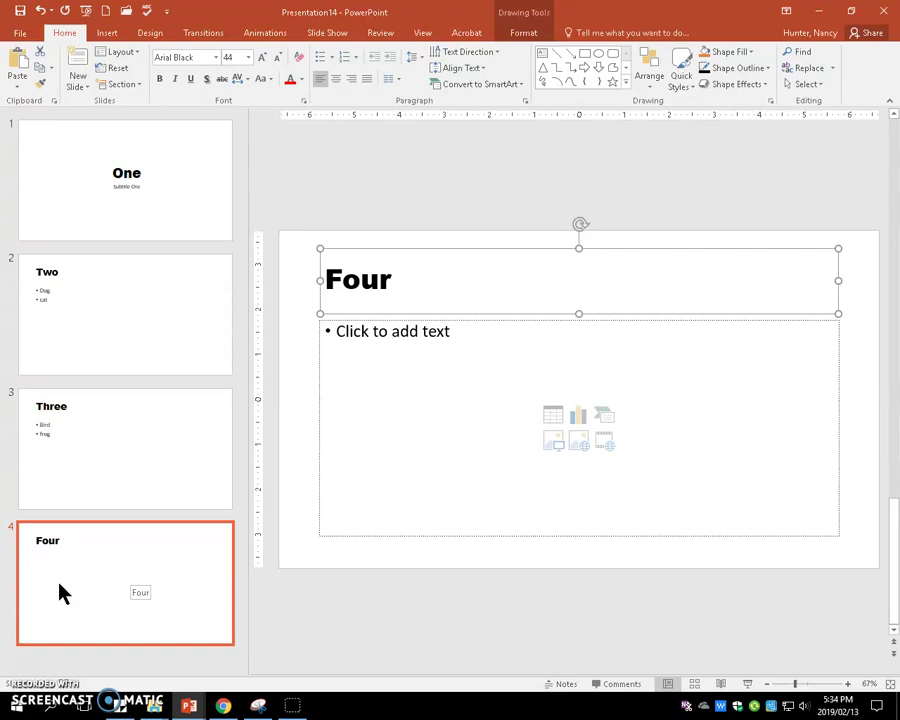
left_click_drag(59, 592, 66, 583)
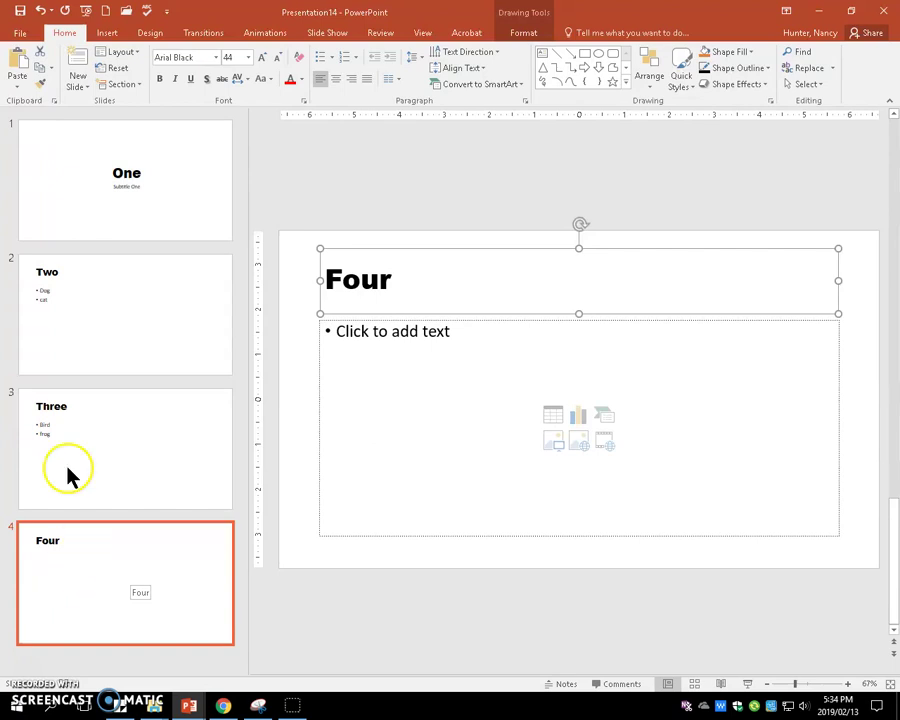
left_click(77, 82)
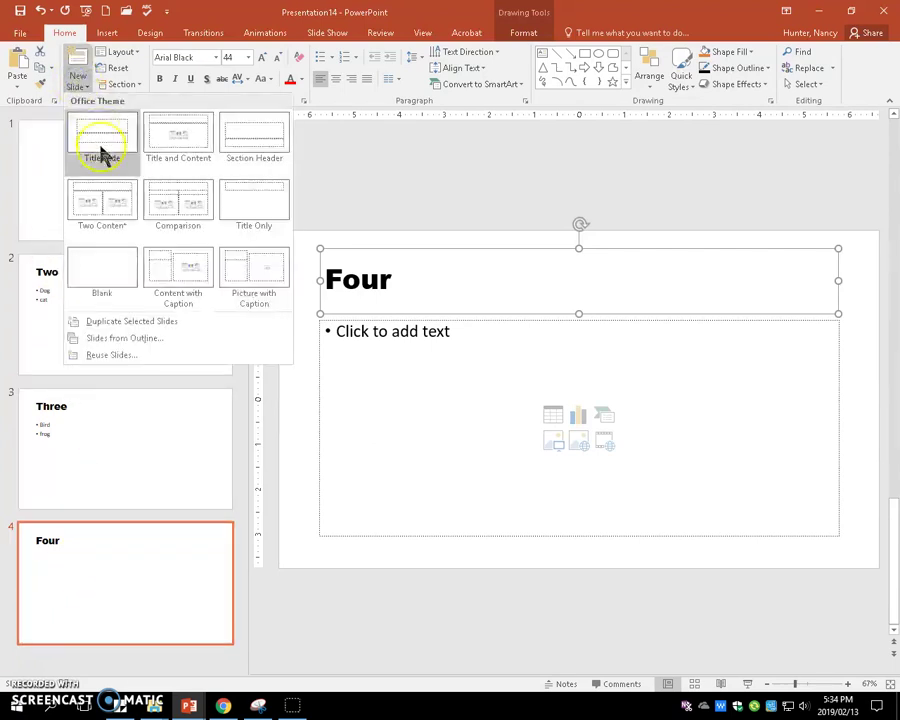
left_click(104, 203)
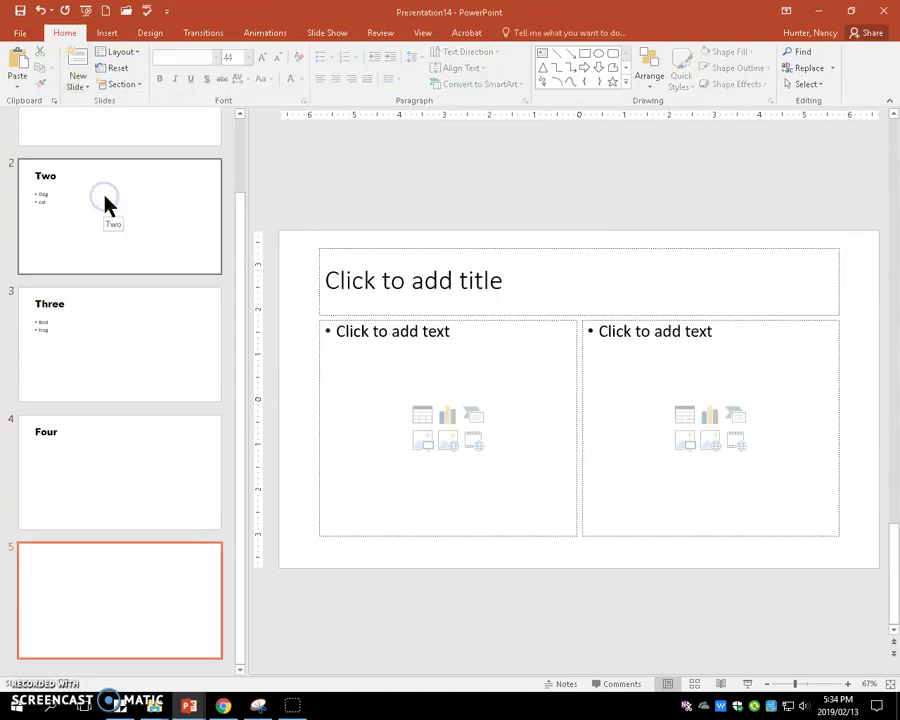
left_click(430, 286)
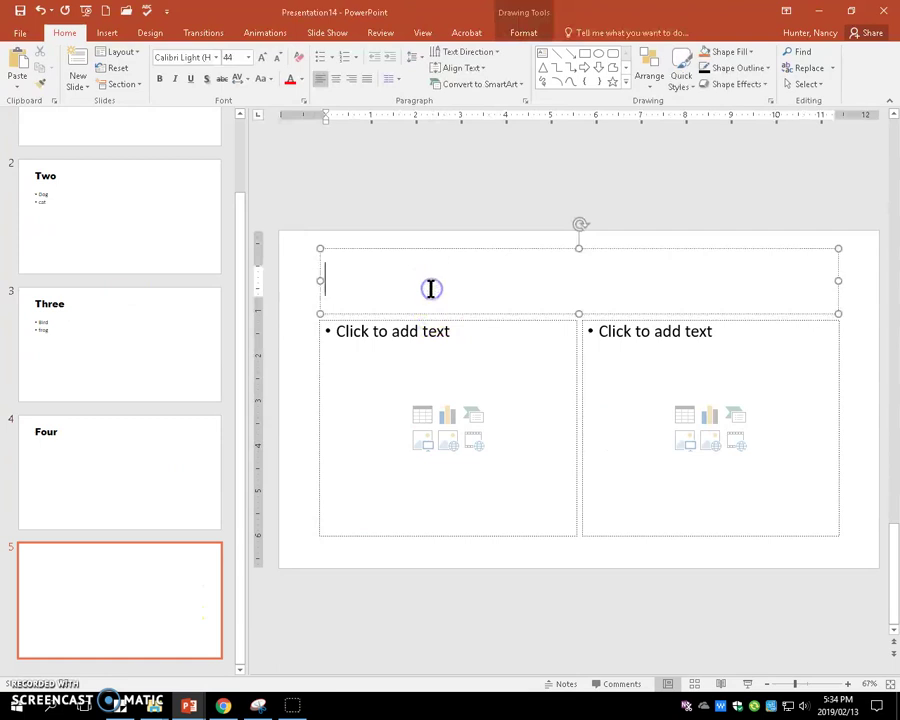
type("Five")
left_click(425, 245)
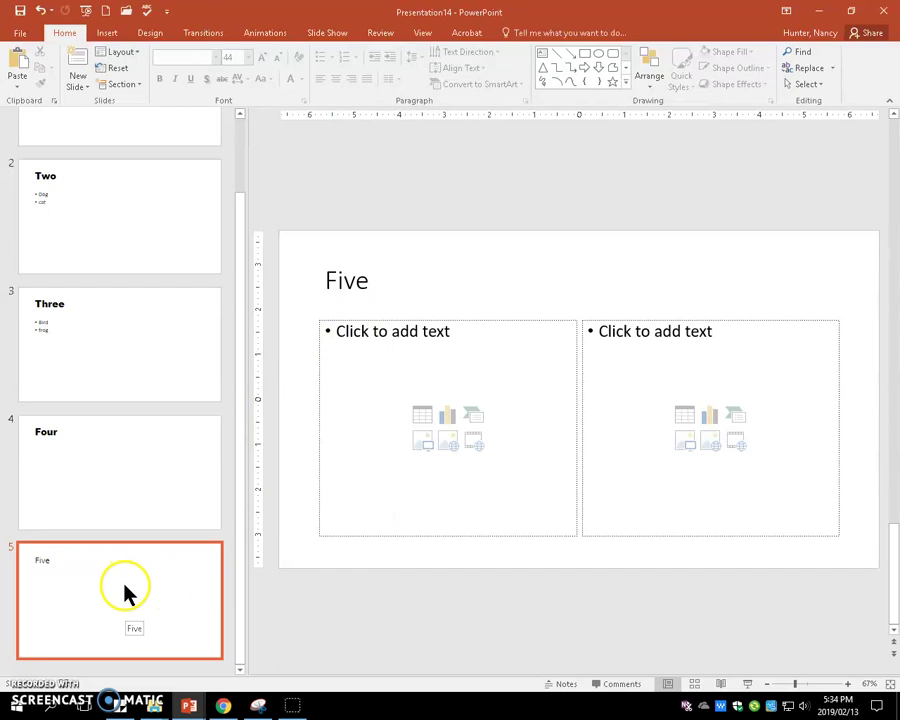
left_click_drag(125, 592, 121, 176)
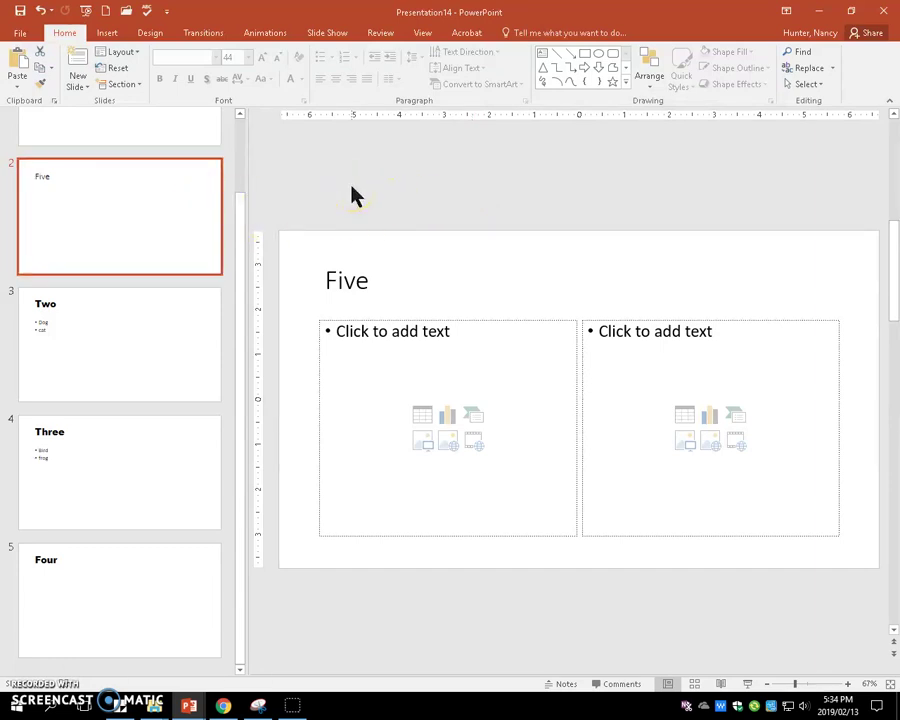
key("Delete")
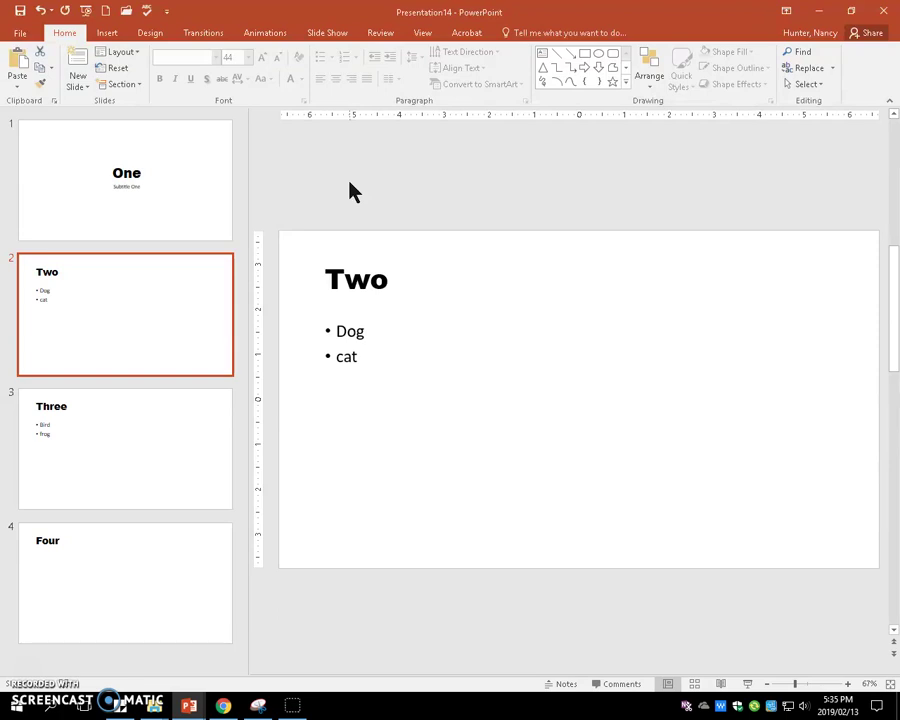
- Change slide 1's layout to Title and Content
left_click(194, 143)
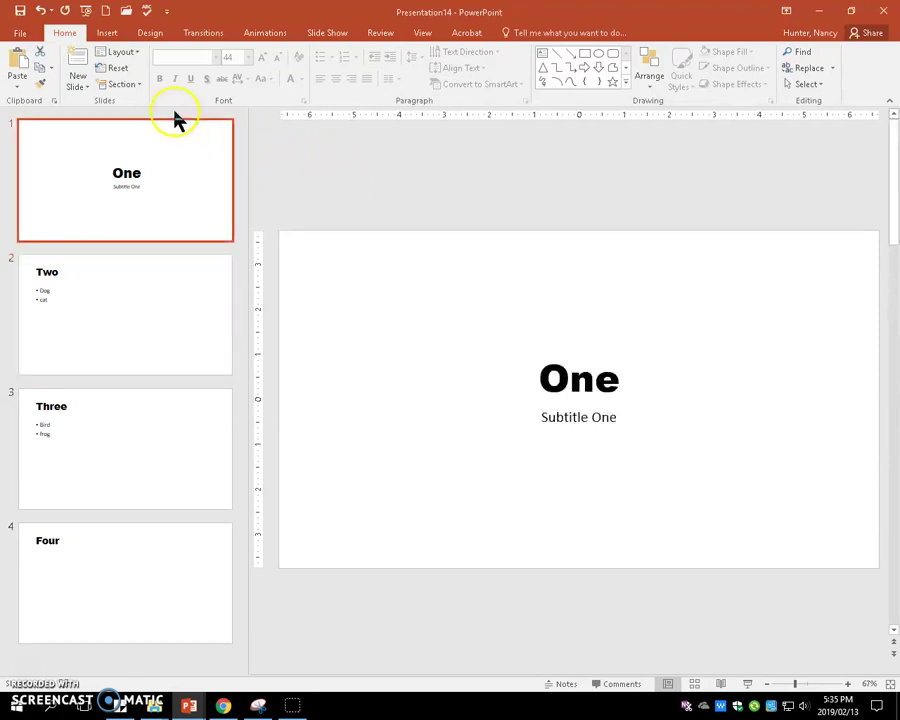
left_click(134, 55)
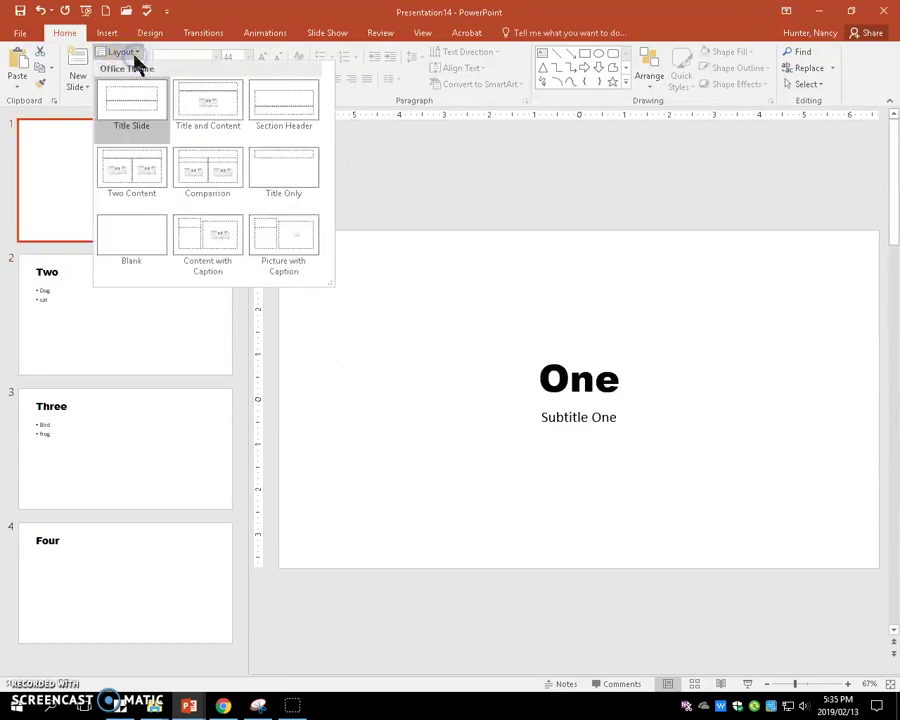
left_click(195, 108)
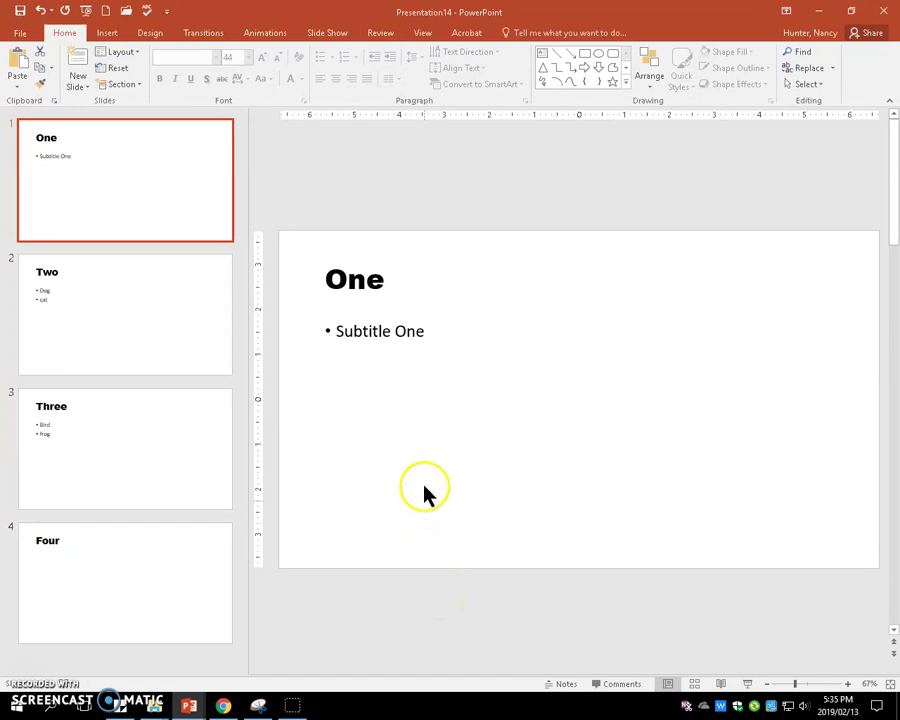
- Drag slide 1's One title box down below the Subtitle One text
left_click(369, 277)
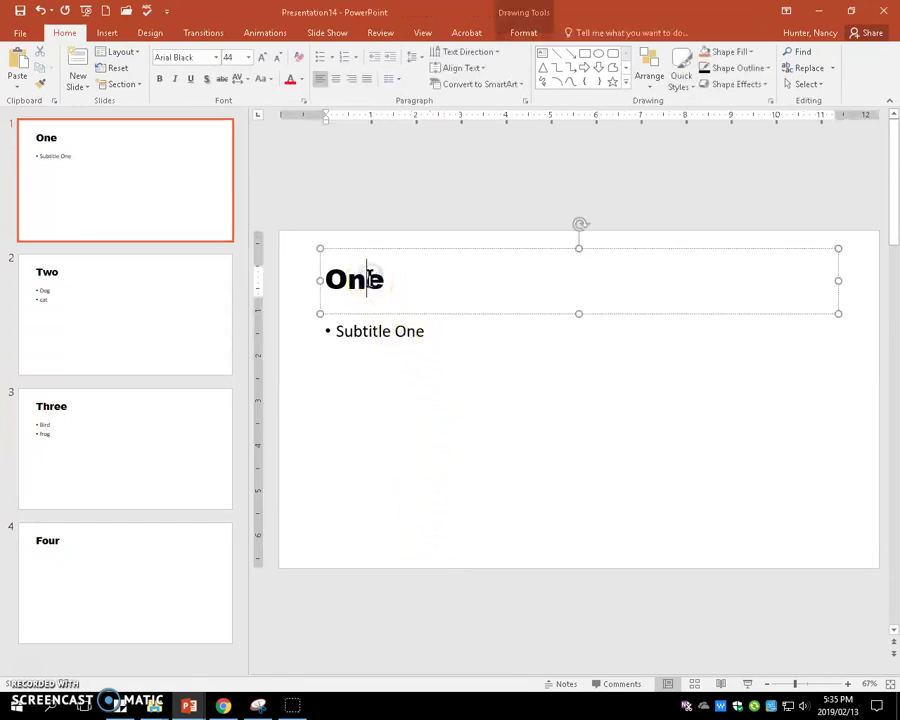
left_click(391, 254)
left_click_drag(392, 247, 395, 447)
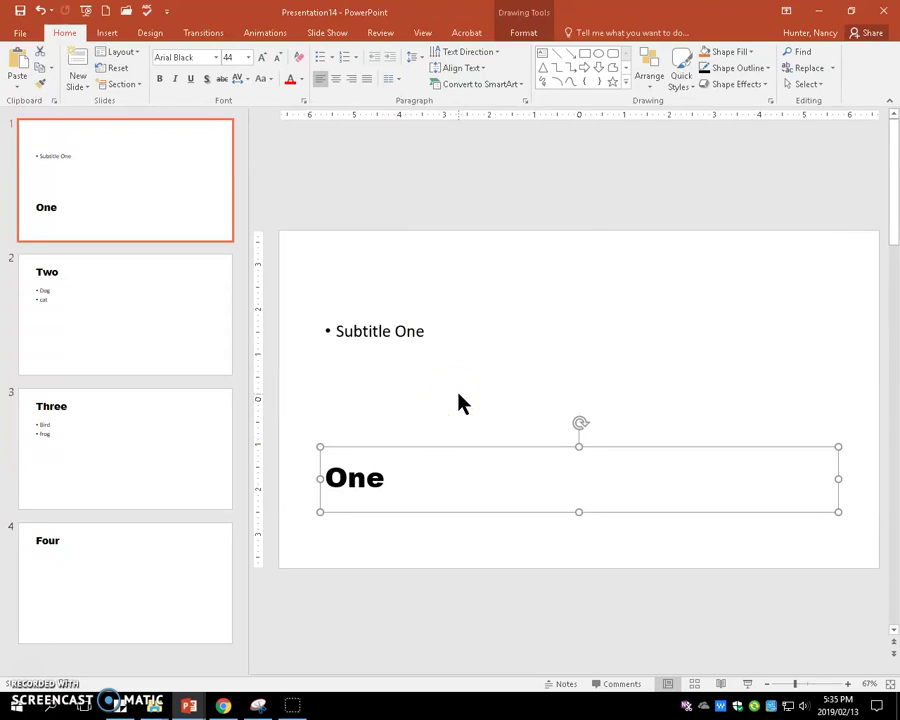
left_click_drag(467, 425, 467, 451)
- Copy the One title box and paste it onto slide Four
left_click(41, 69)
left_click(130, 540)
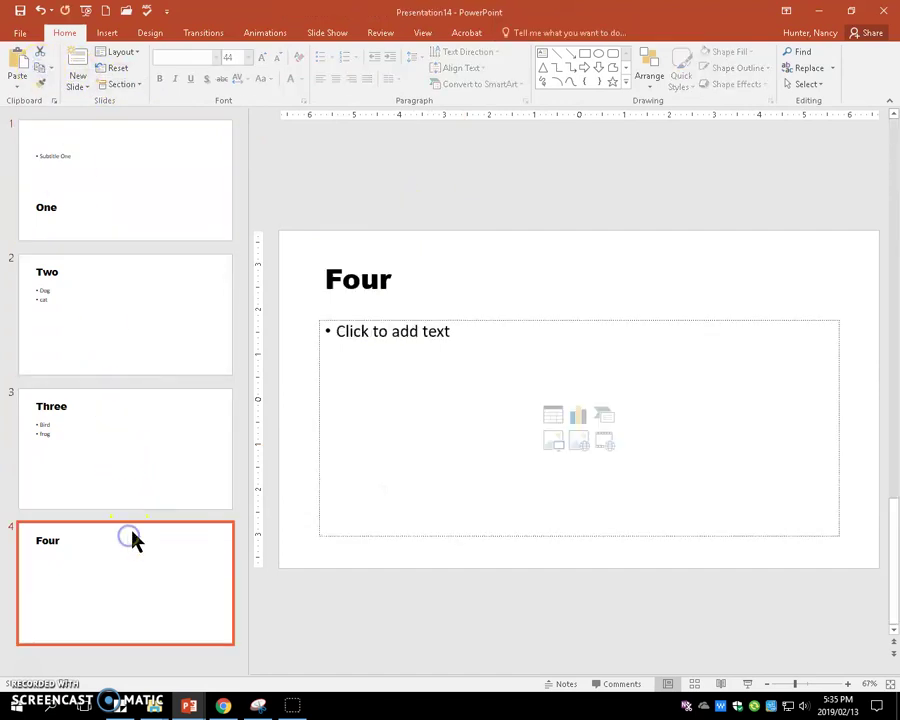
left_click(17, 66)
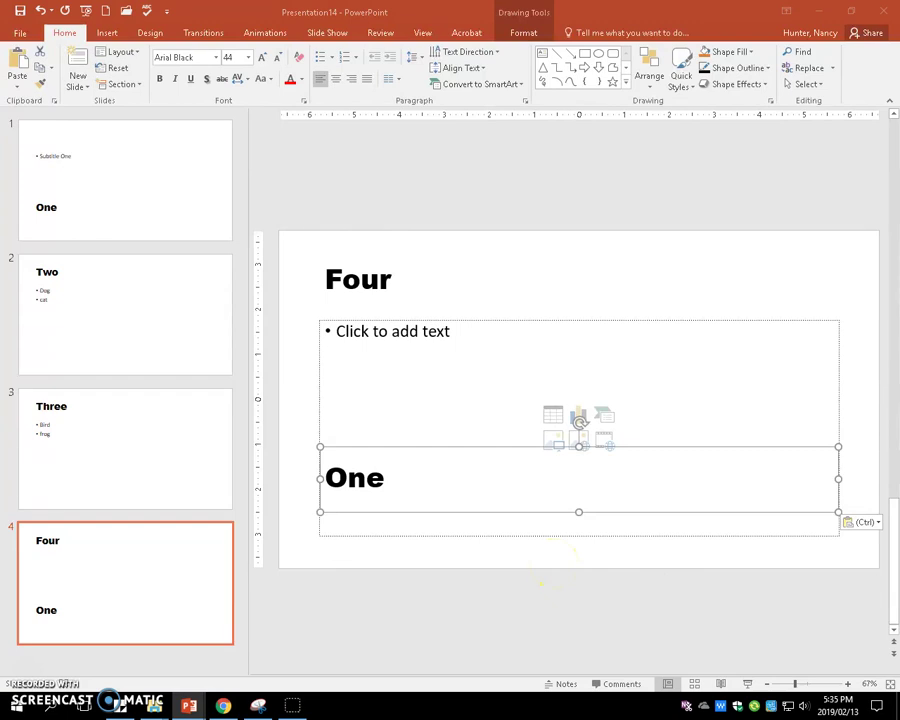
left_click(754, 619)
- Draw a text box at the top right of slide 1 containing 'textbox'
left_click(170, 231)
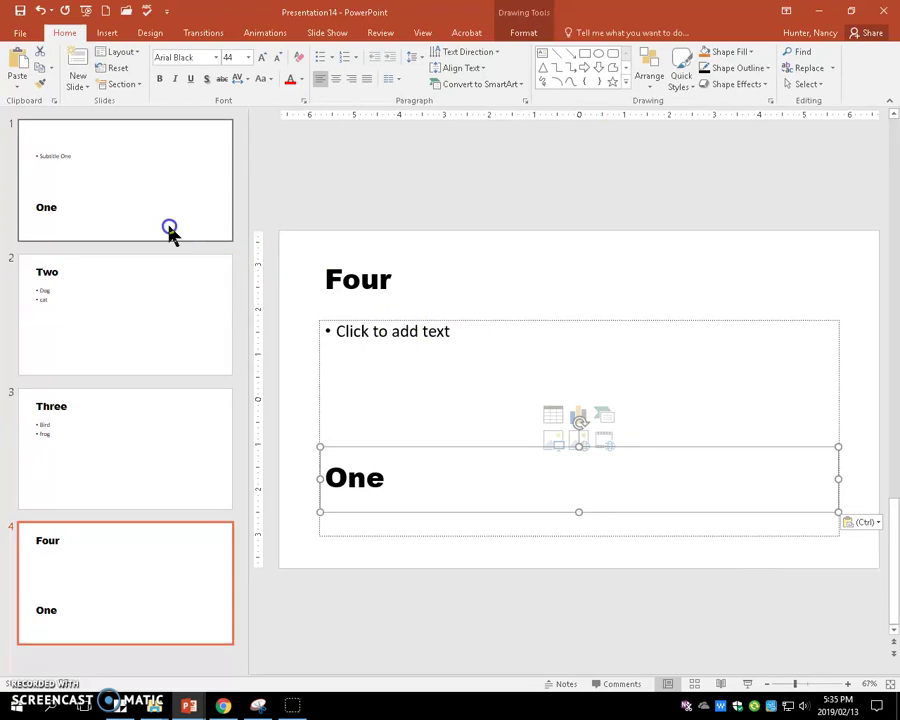
left_click(107, 36)
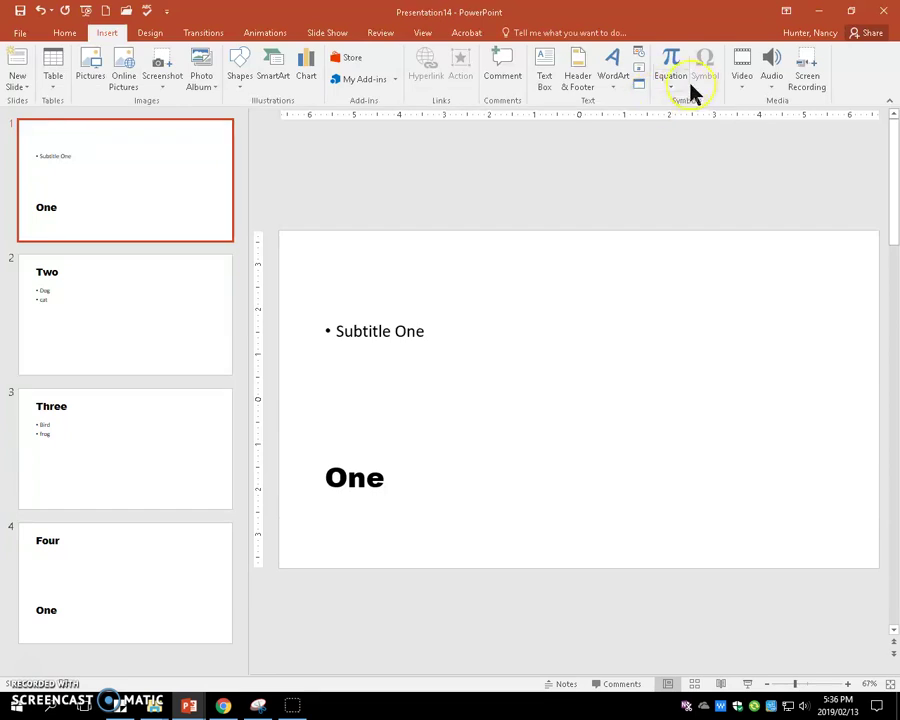
left_click(547, 86)
left_click_drag(668, 280, 834, 468)
type("textbox")
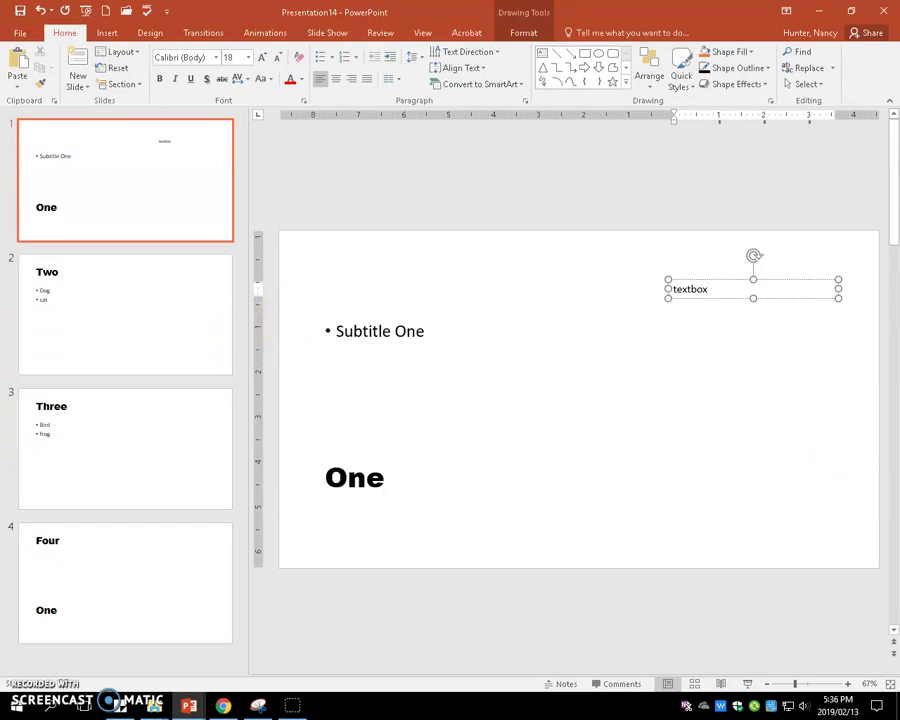
left_click(816, 454)
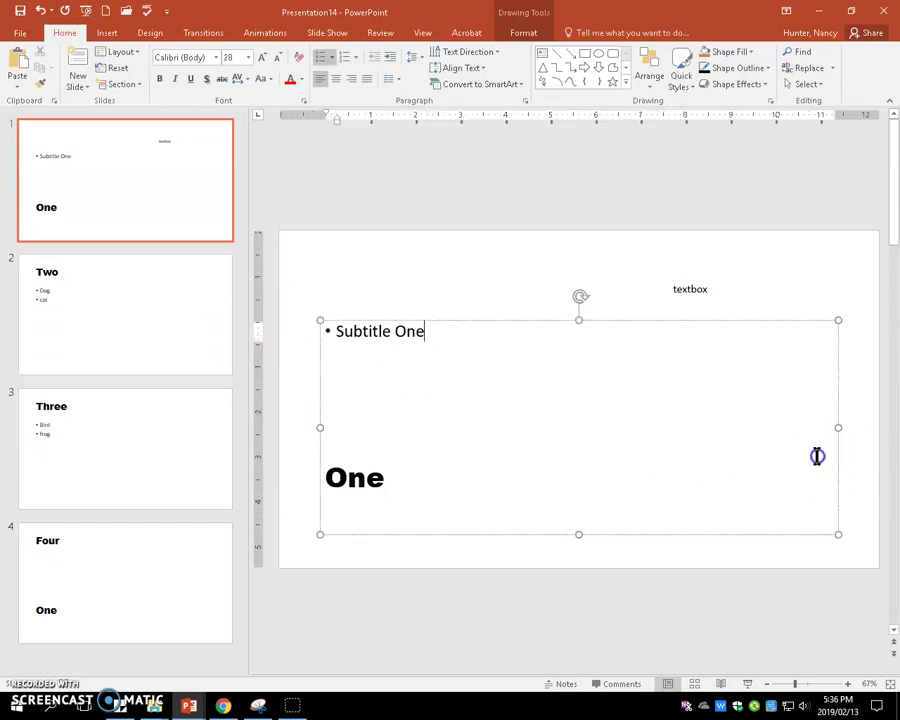
- Set the slide size to Standard (4:3) using Ensure Fit scaling
left_click(147, 38)
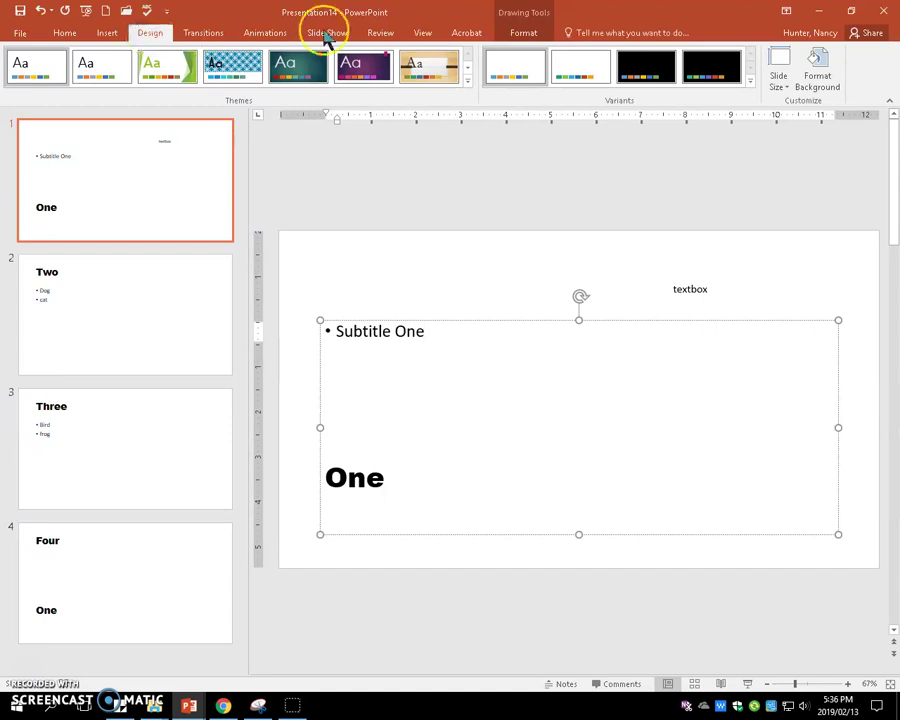
left_click(775, 88)
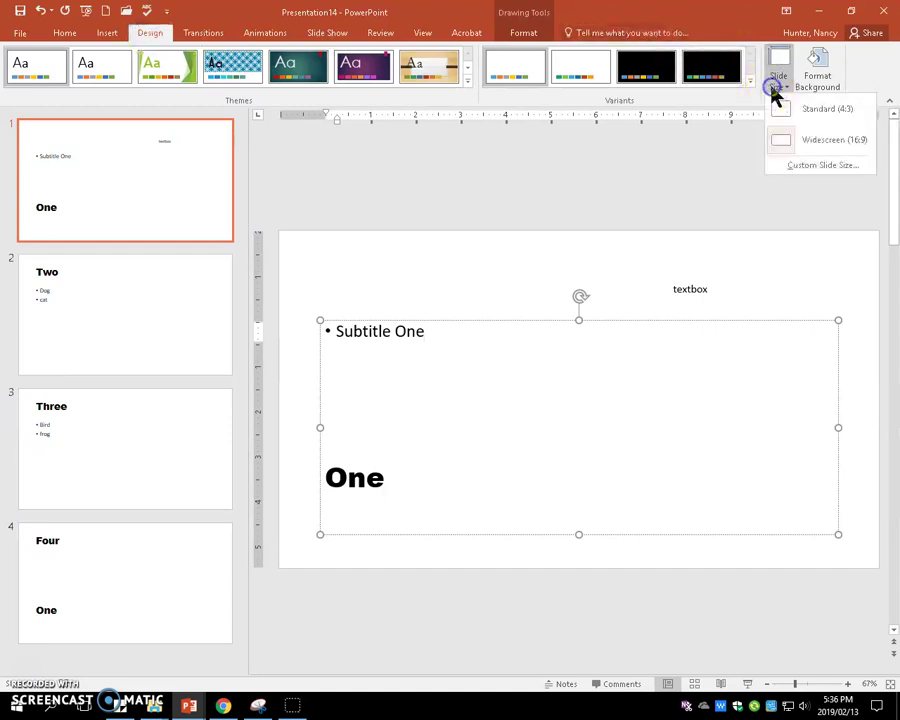
left_click(805, 109)
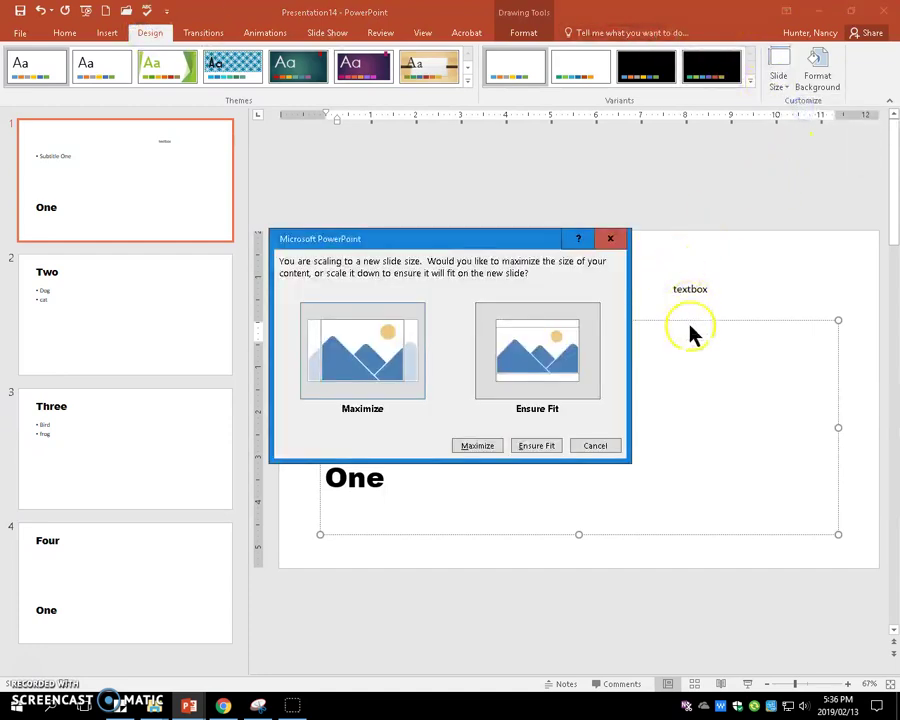
left_click(542, 446)
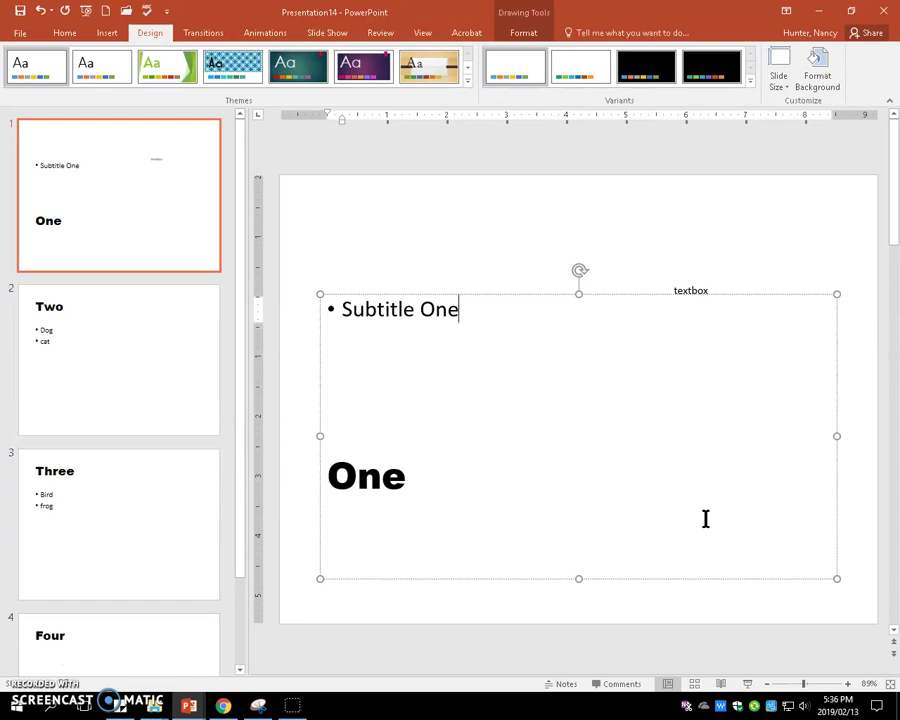
- Copy the word 'cat' from slide Two's Dog and cat list
left_click(135, 423)
left_click(351, 342)
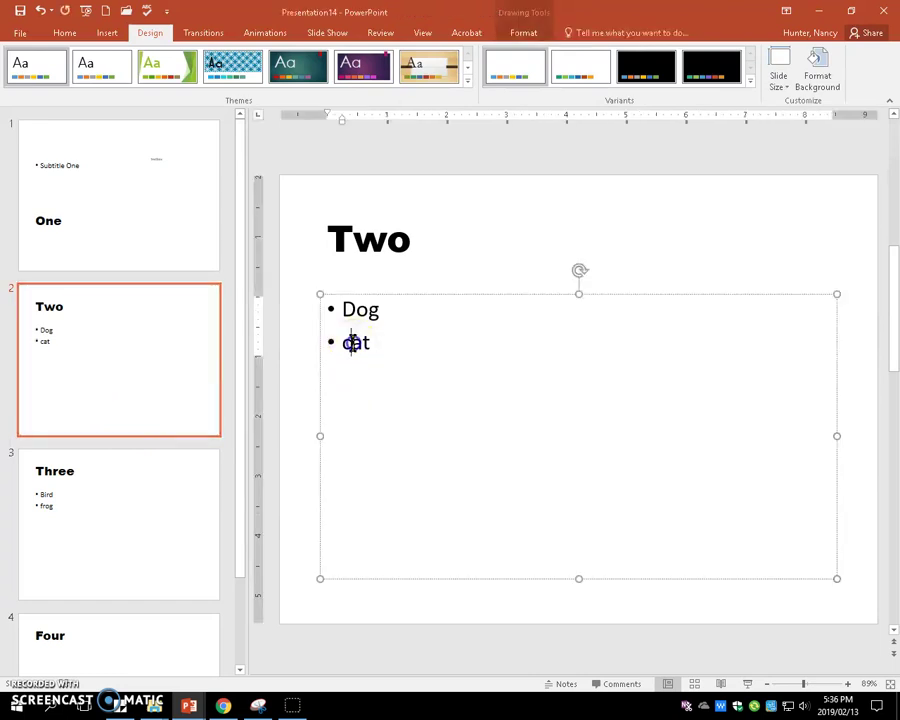
double_click(352, 342)
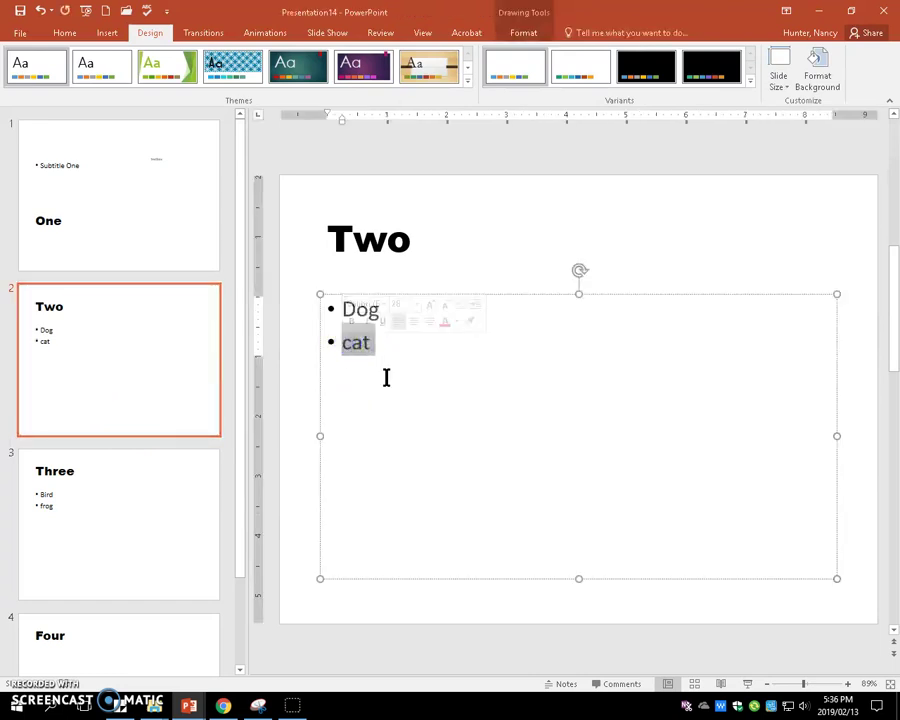
left_click(74, 36)
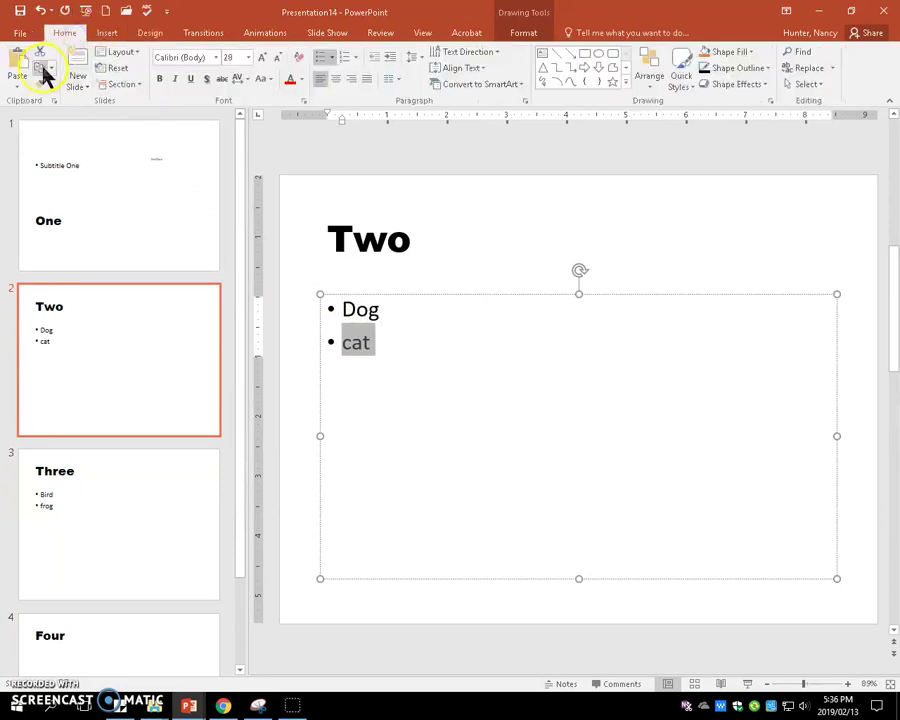
left_click(40, 68)
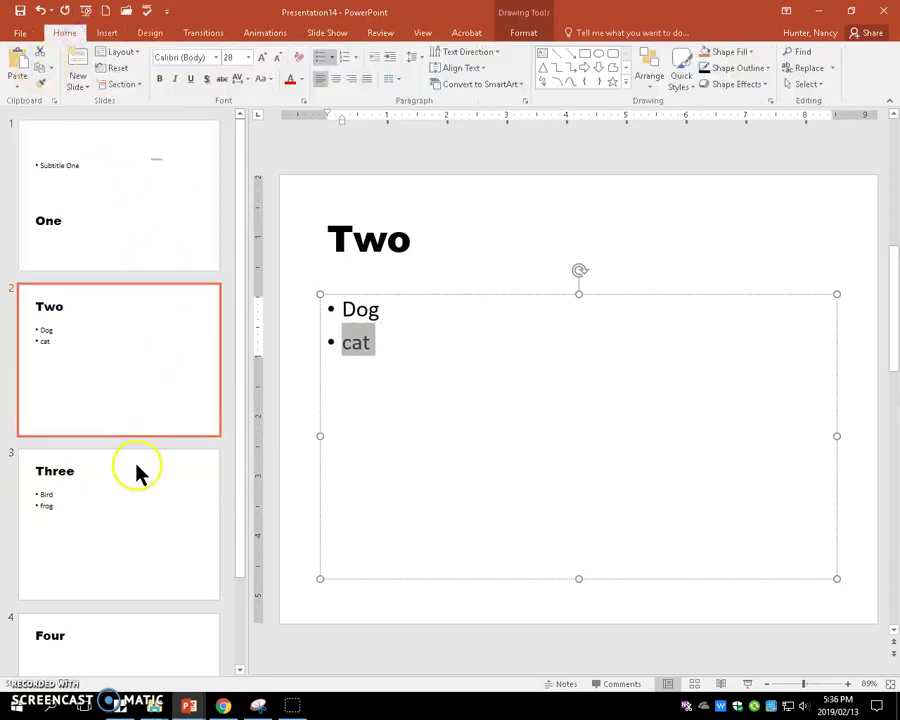
- On slide Three, add a new bullet after Frog and paste 'cat' into it
left_click(77, 590)
left_click(53, 507)
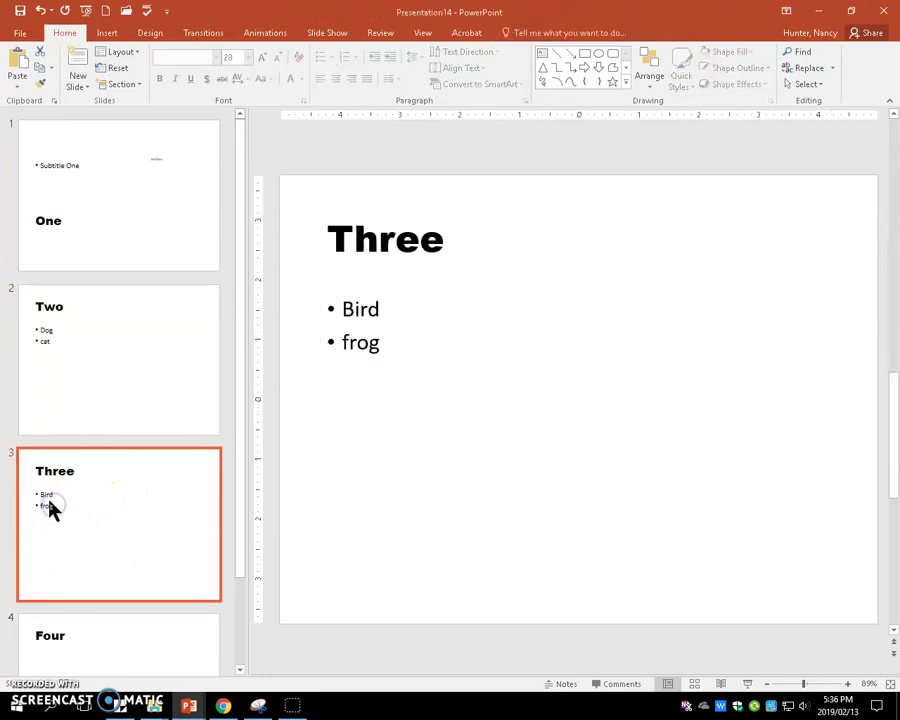
left_click(382, 345)
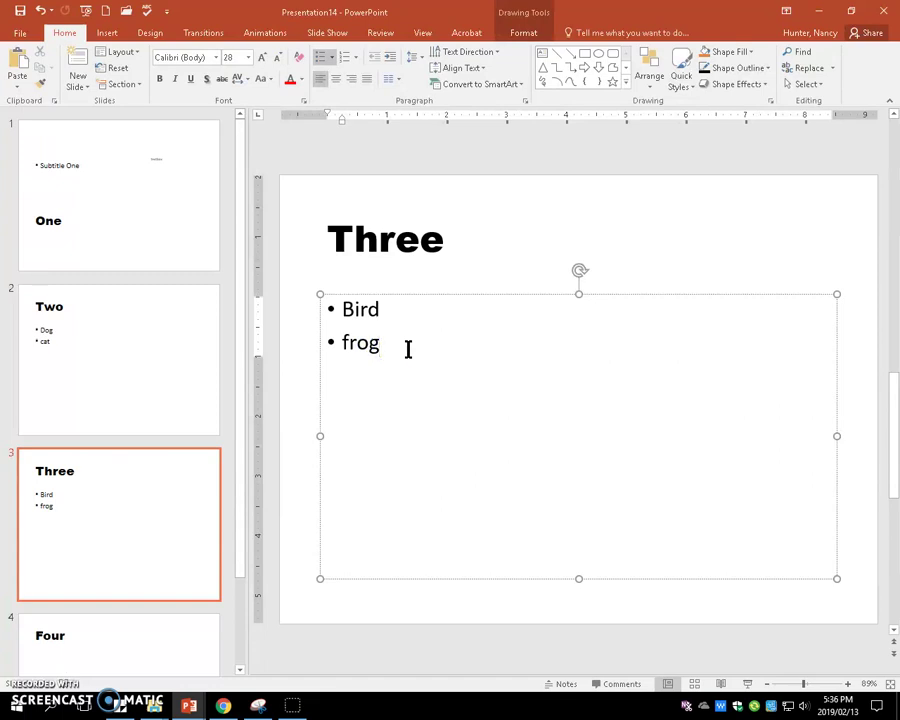
key("Return")
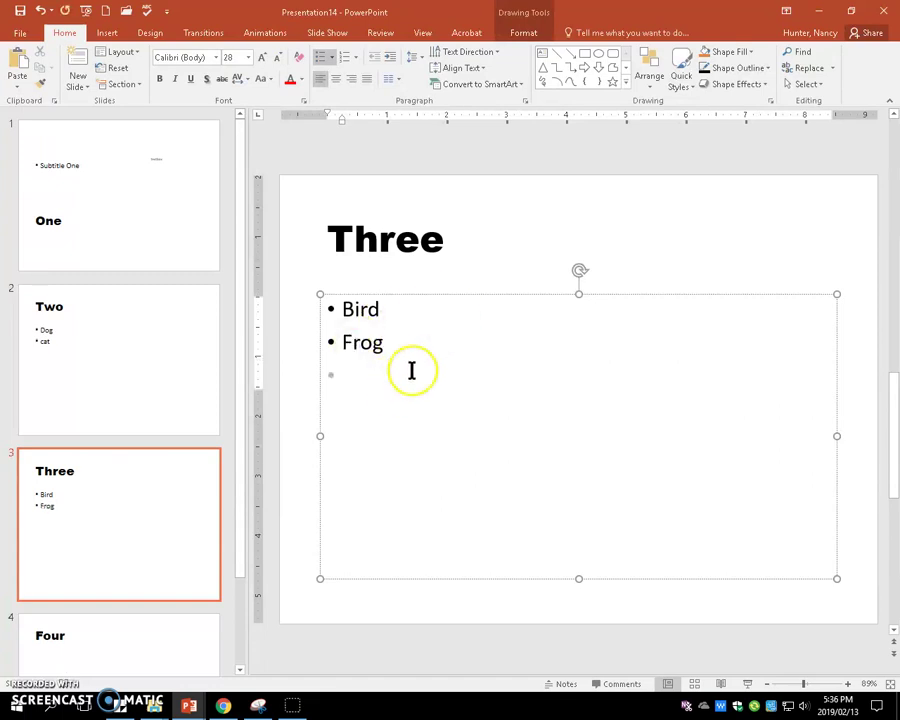
left_click(17, 66)
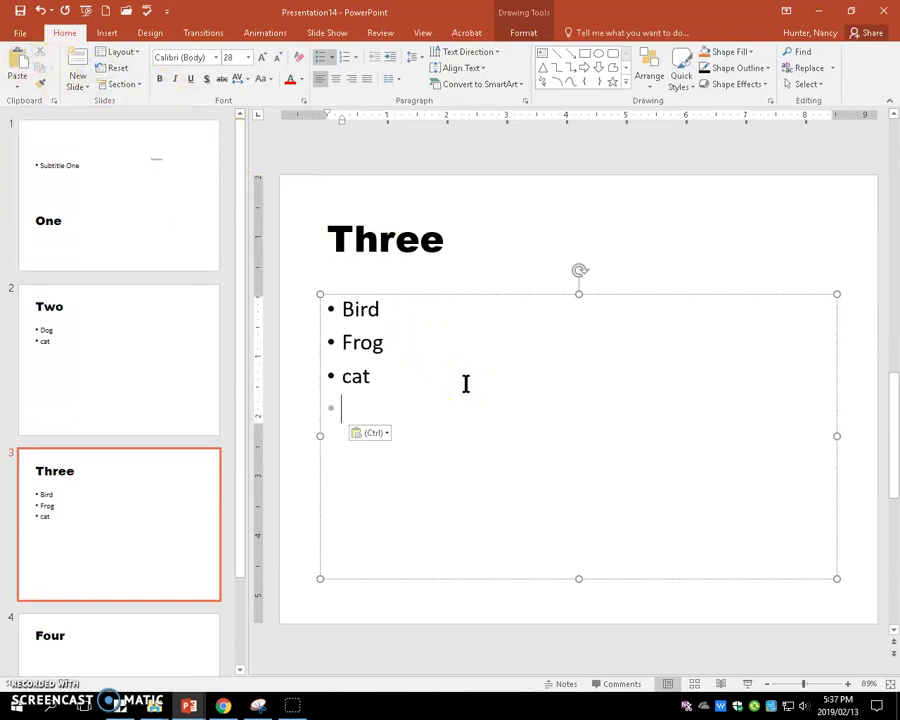
- Fill slide Three's background with a solid light peach theme colour
left_click(489, 415)
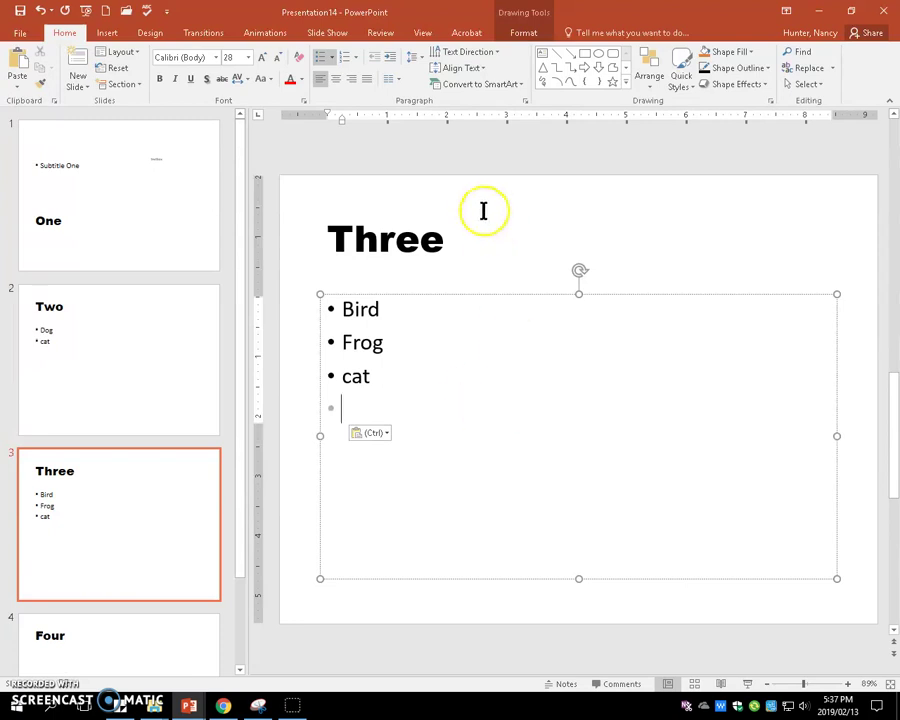
left_click(151, 38)
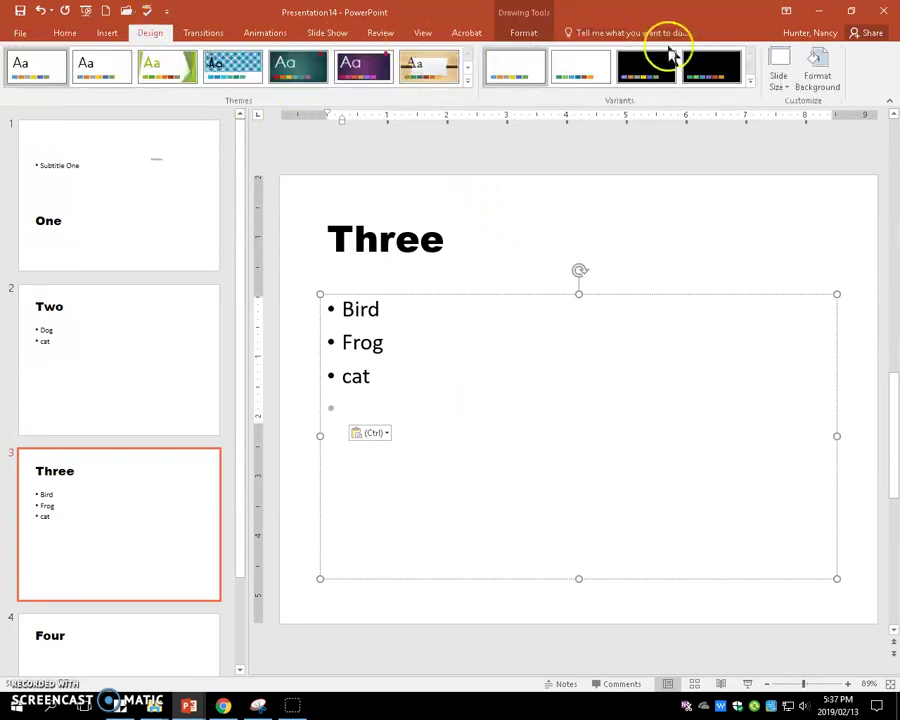
left_click(818, 80)
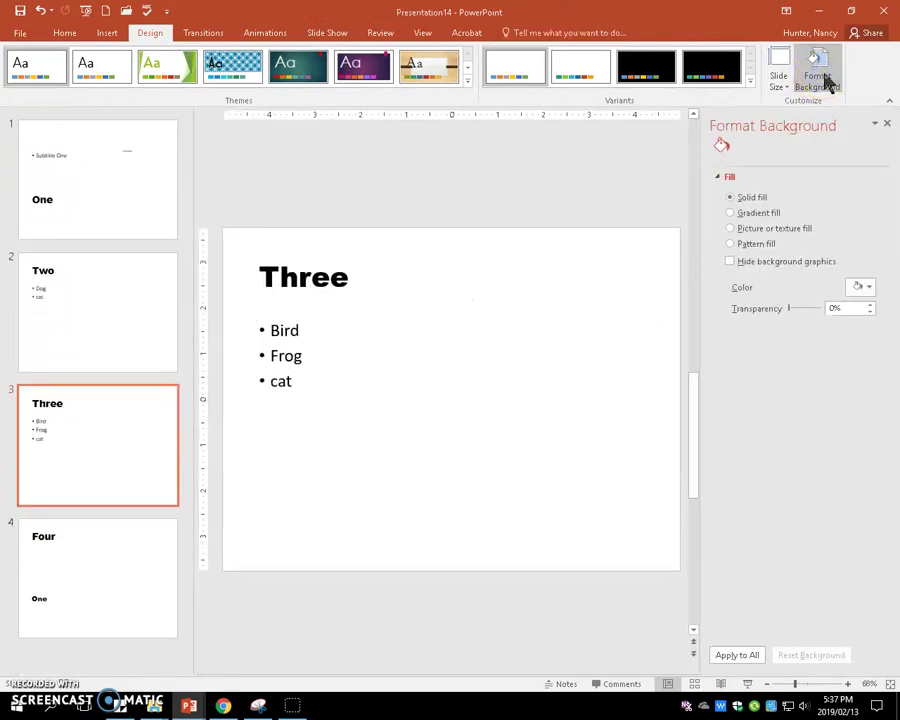
left_click(858, 288)
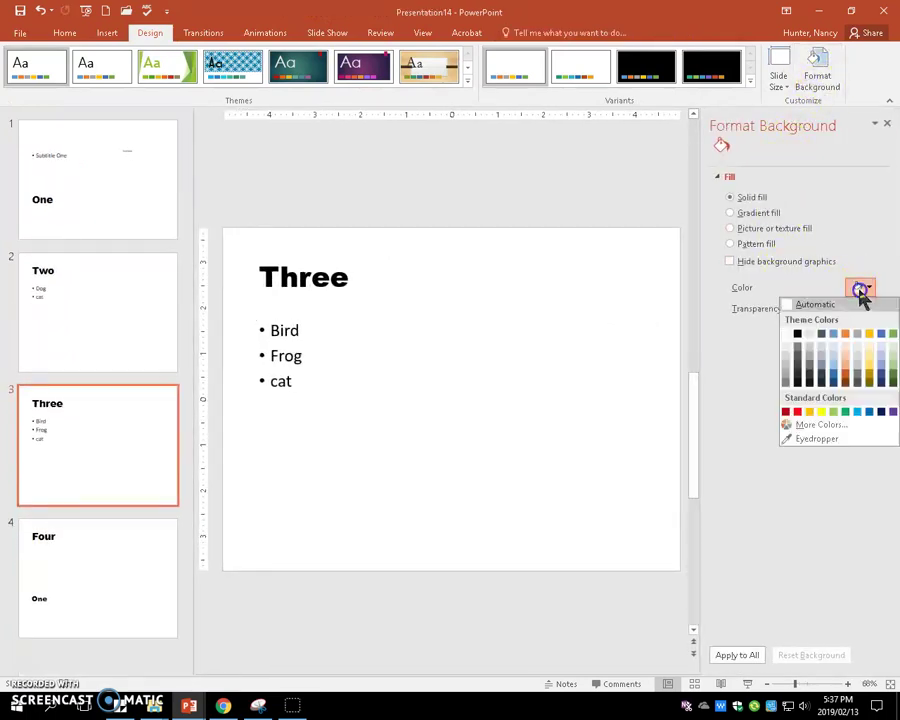
left_click(846, 348)
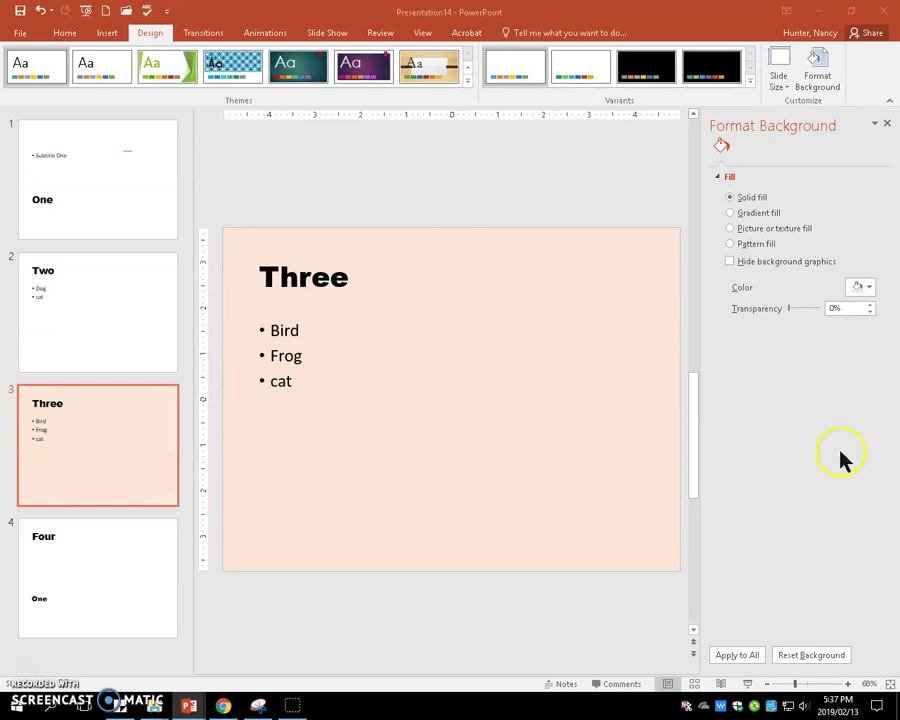
- Apply the Facet theme from the Design gallery to all four slides
left_click(602, 615)
left_click(175, 66)
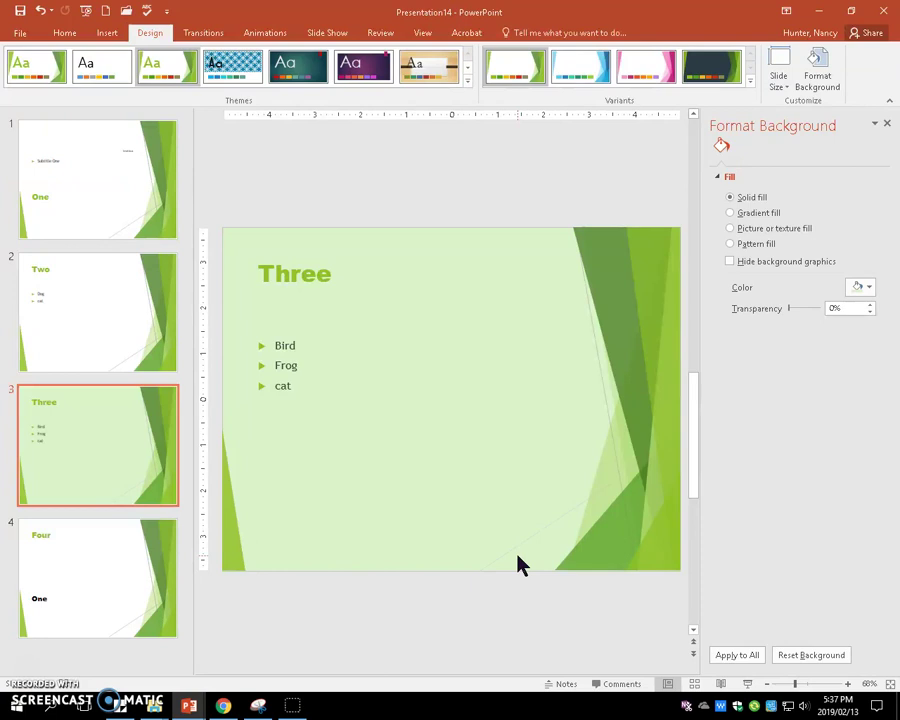
- Give slide Three a Push transition and apply it to all slides
left_click(206, 36)
left_click(244, 66)
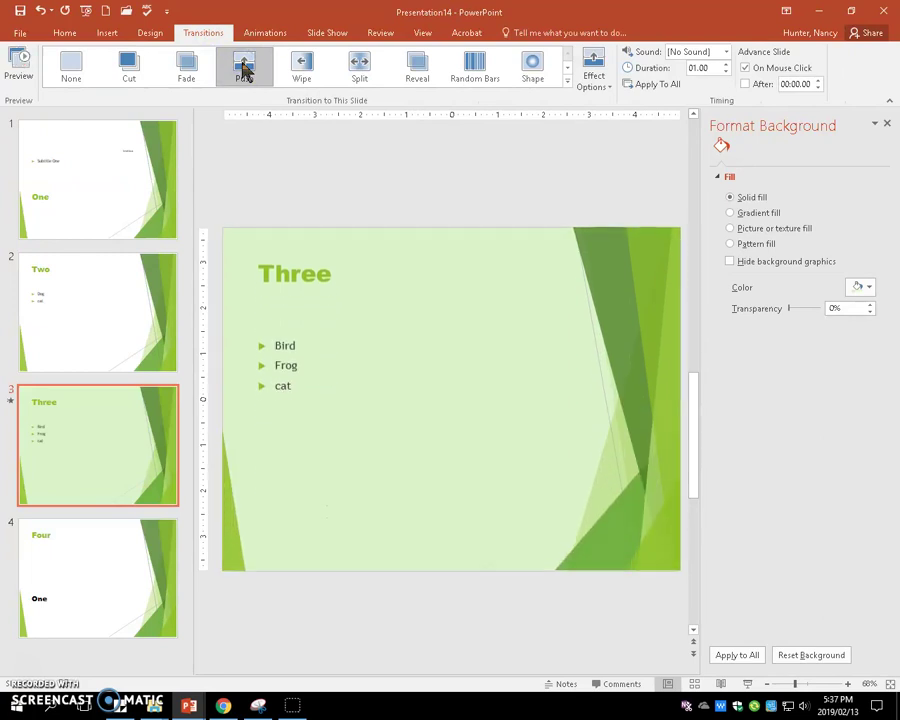
left_click(654, 86)
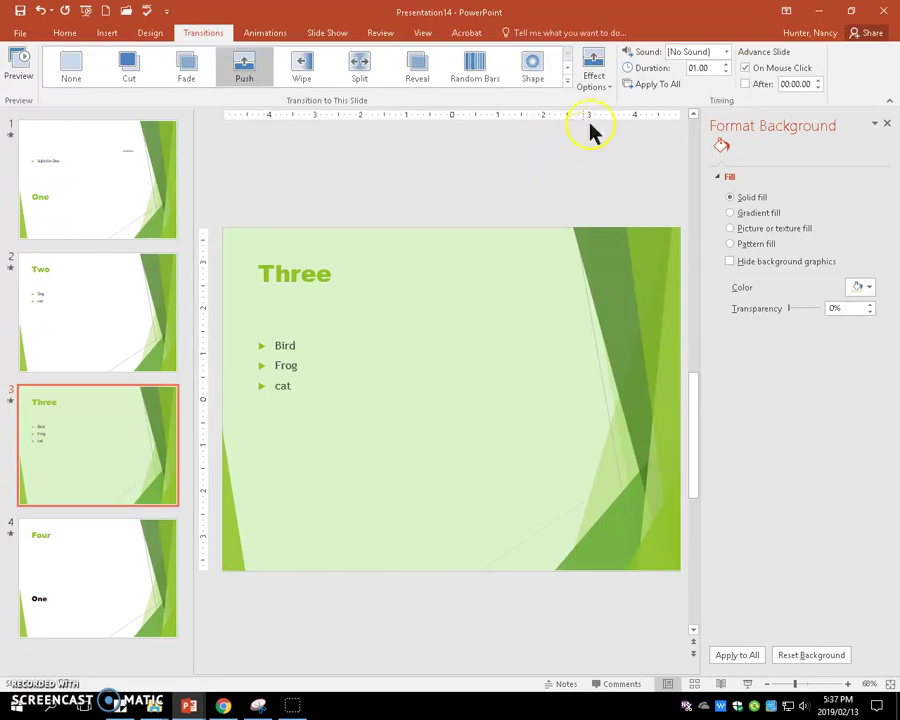
- Set slide Three's Push to come From Left with a 05.00 second duration
left_click(600, 90)
left_click(607, 141)
left_click(688, 70)
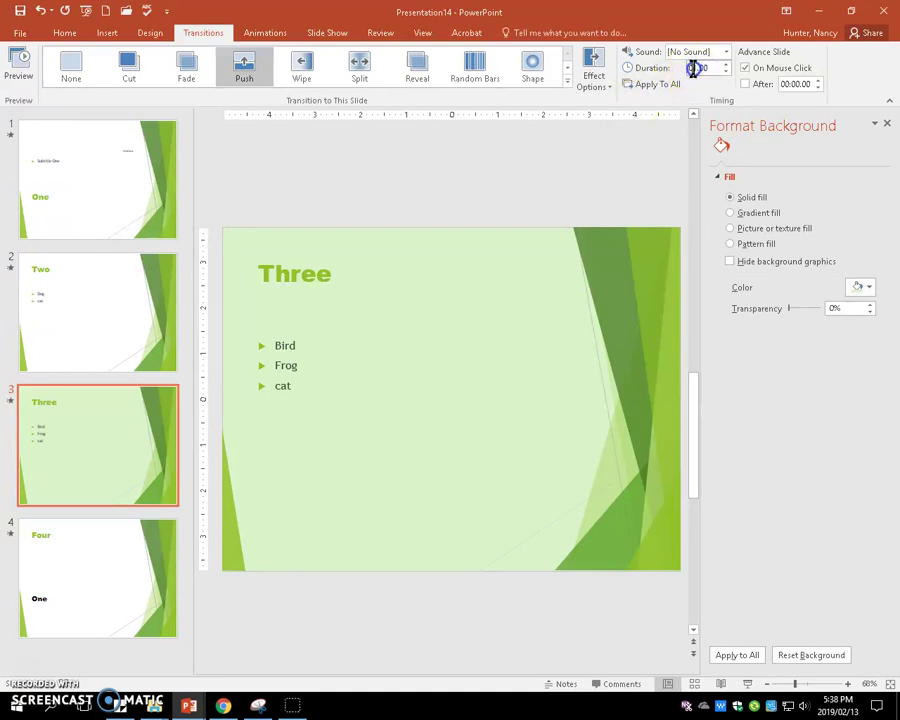
type("5")
key("Delete")
- Make slide Three advance automatically after 00:10.00 while still advancing on mouse click
left_click(624, 189)
left_click(745, 84)
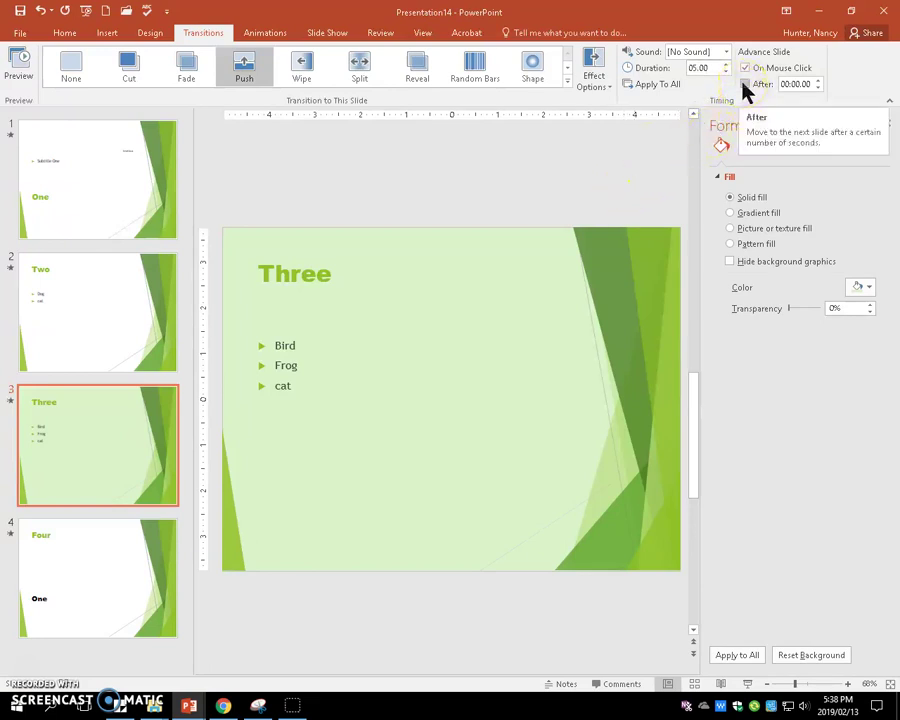
left_click(745, 84)
left_click(796, 86)
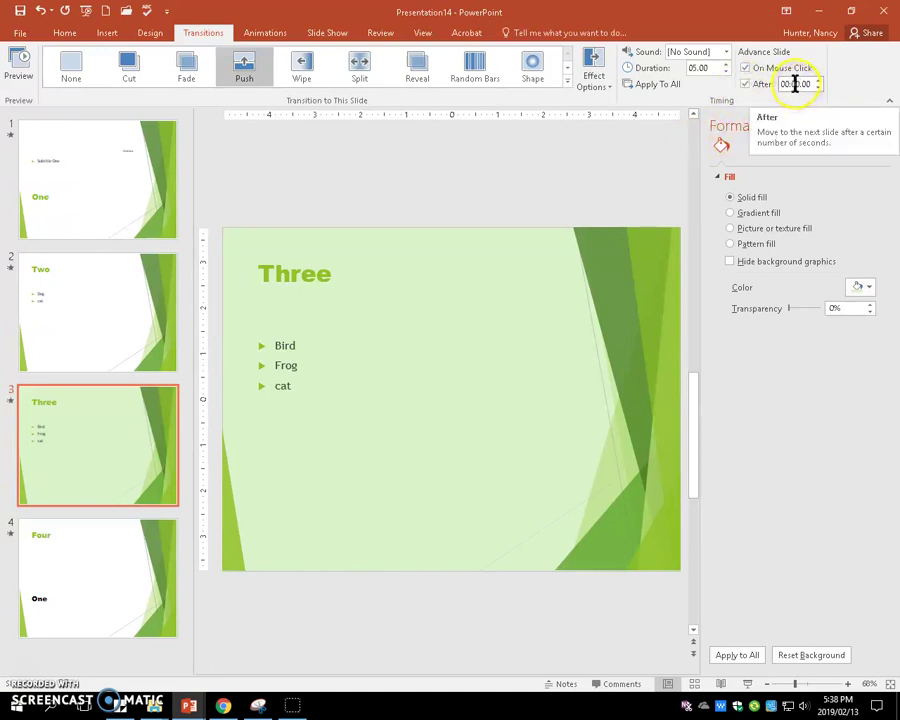
double_click(793, 84)
left_click(795, 85)
type("1")
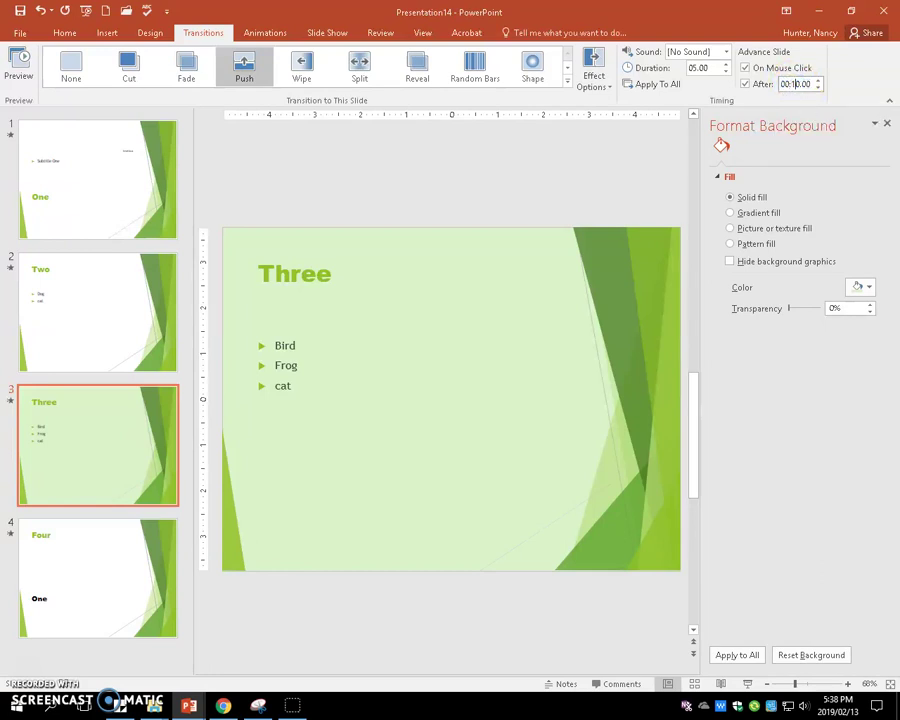
left_click(679, 167)
left_click(684, 183)
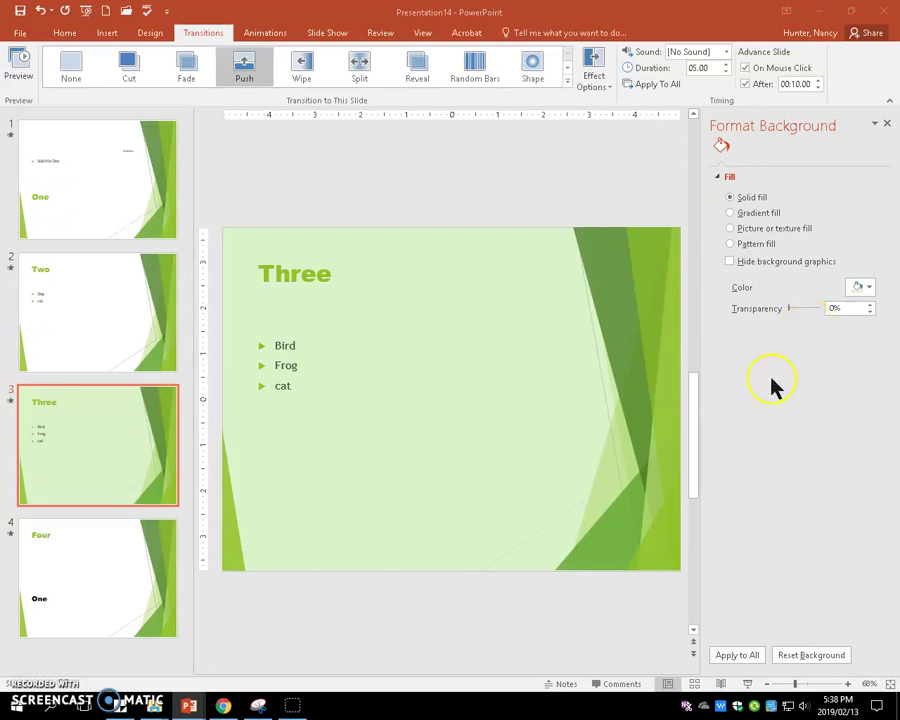
- Set the transitions of slides Three and Four back to None
left_click(106, 556)
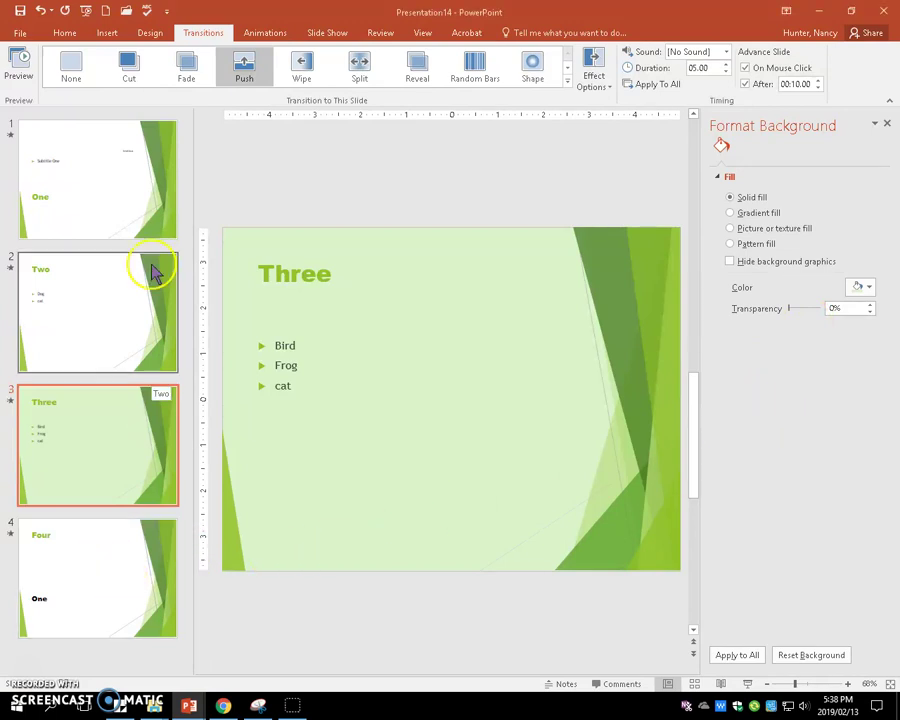
left_click(74, 64)
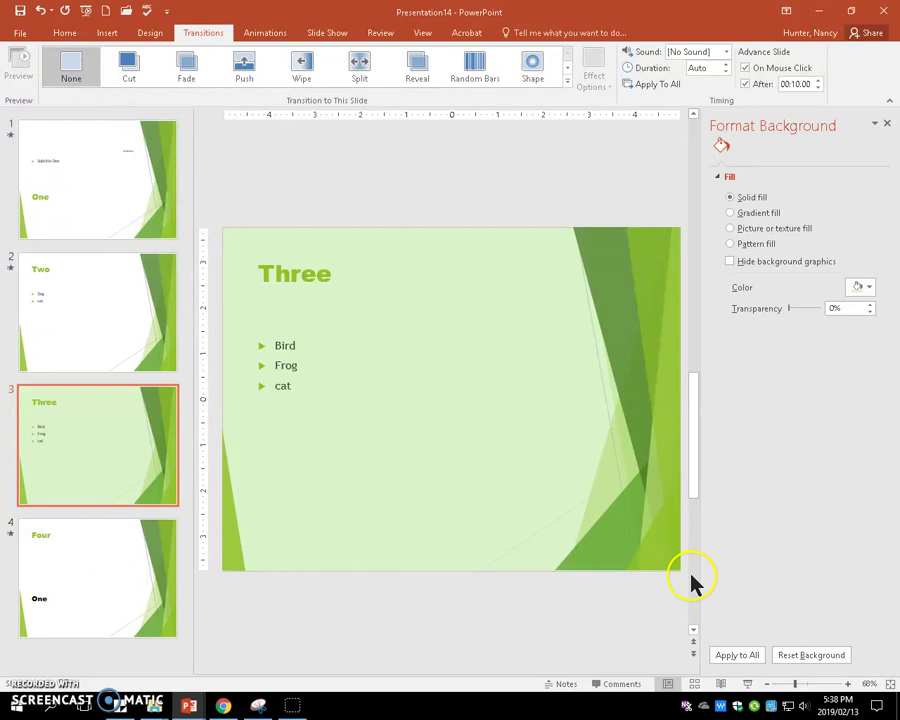
left_click(118, 528)
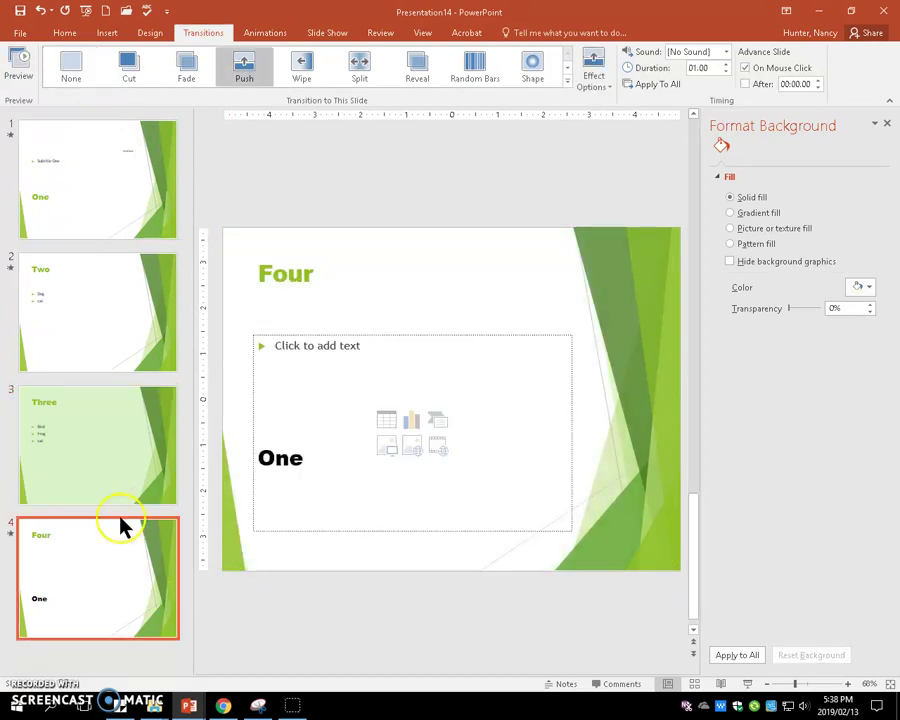
left_click(74, 66)
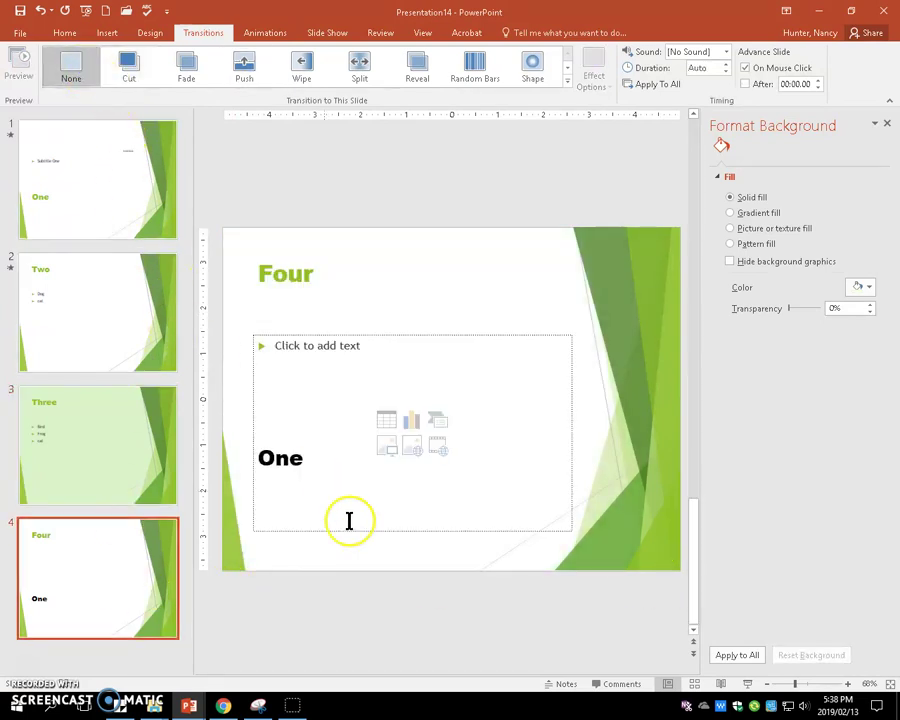
- In Slide Sorter, move slide Three to the front so the order reads Three, One, Two, Four
left_click(694, 684)
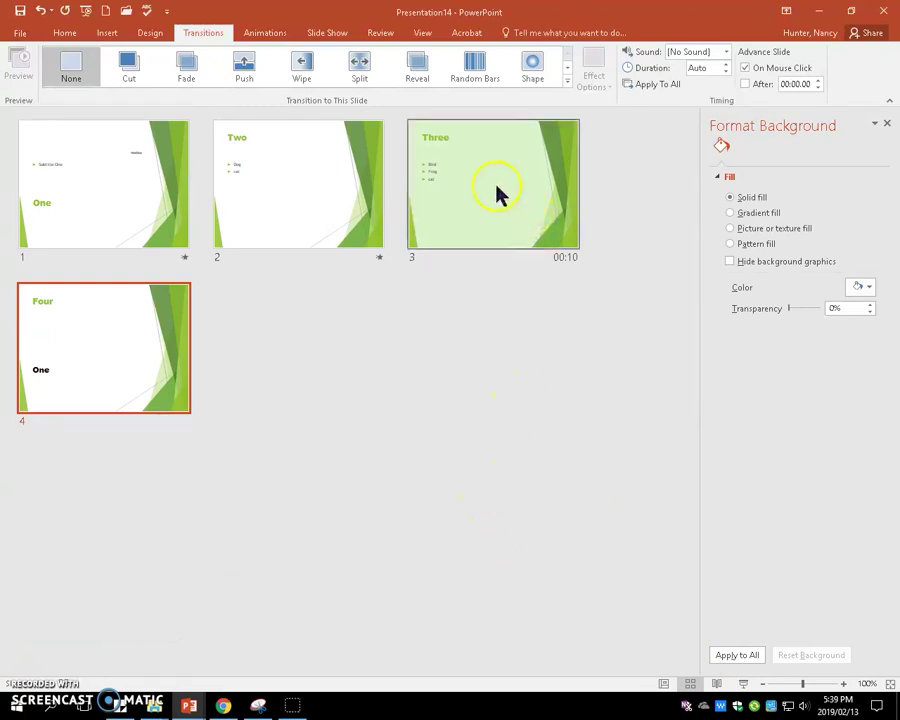
left_click_drag(497, 193, 100, 190)
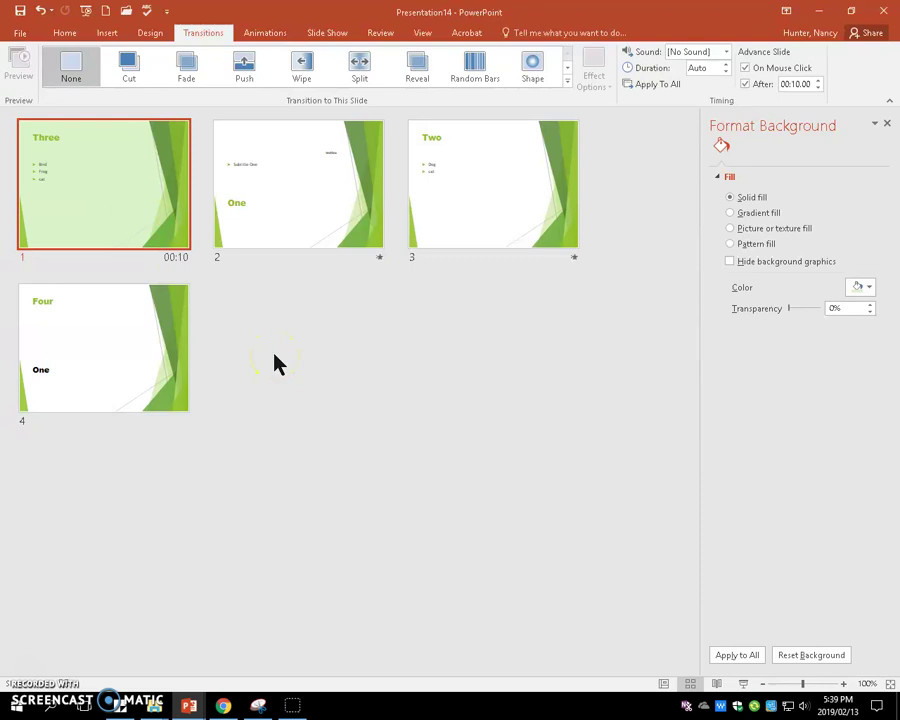
left_click(663, 685)
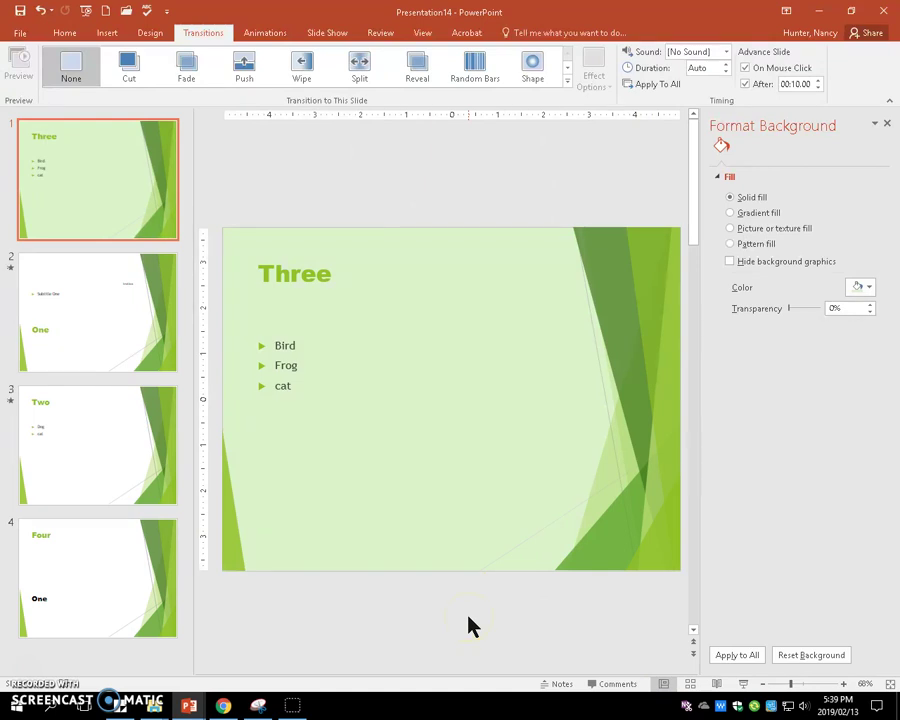
- Colour the word 'Four' in the last slide's title red
scroll(472, 625, "down", 3)
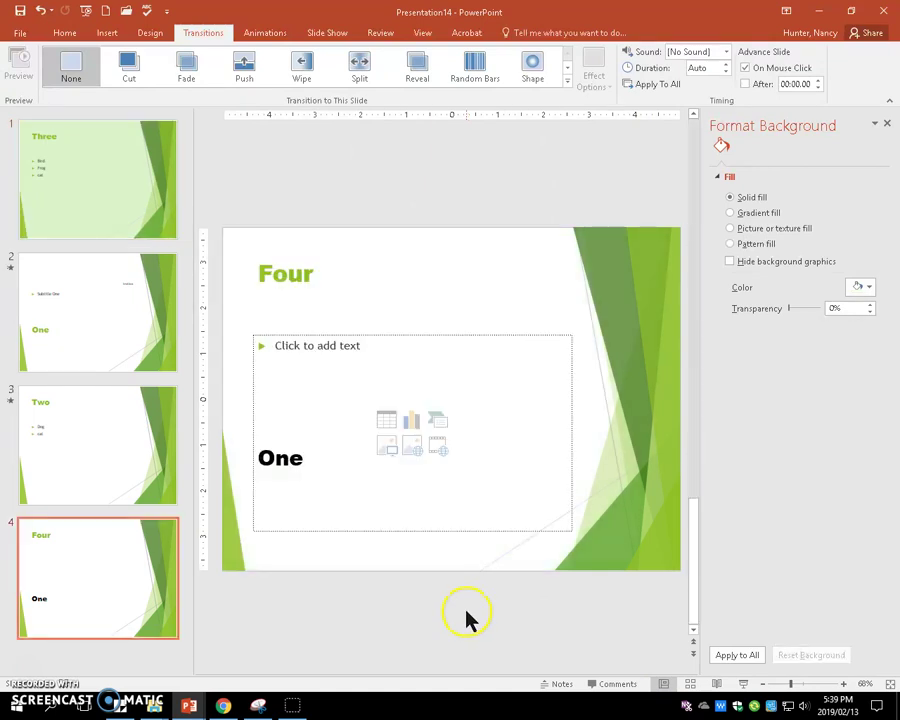
left_click(305, 279)
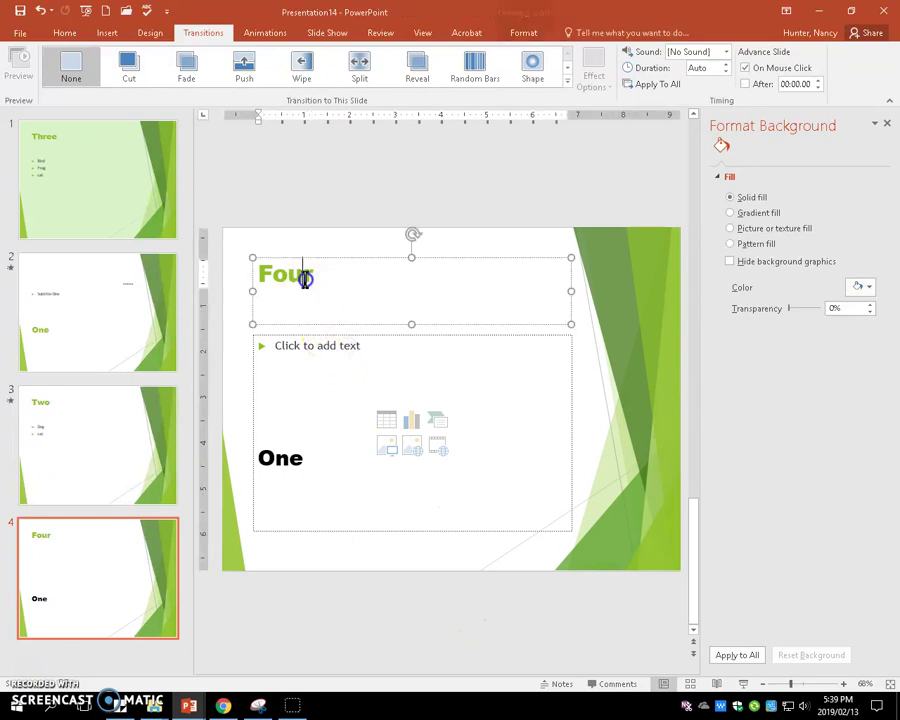
left_click_drag(313, 279, 267, 277)
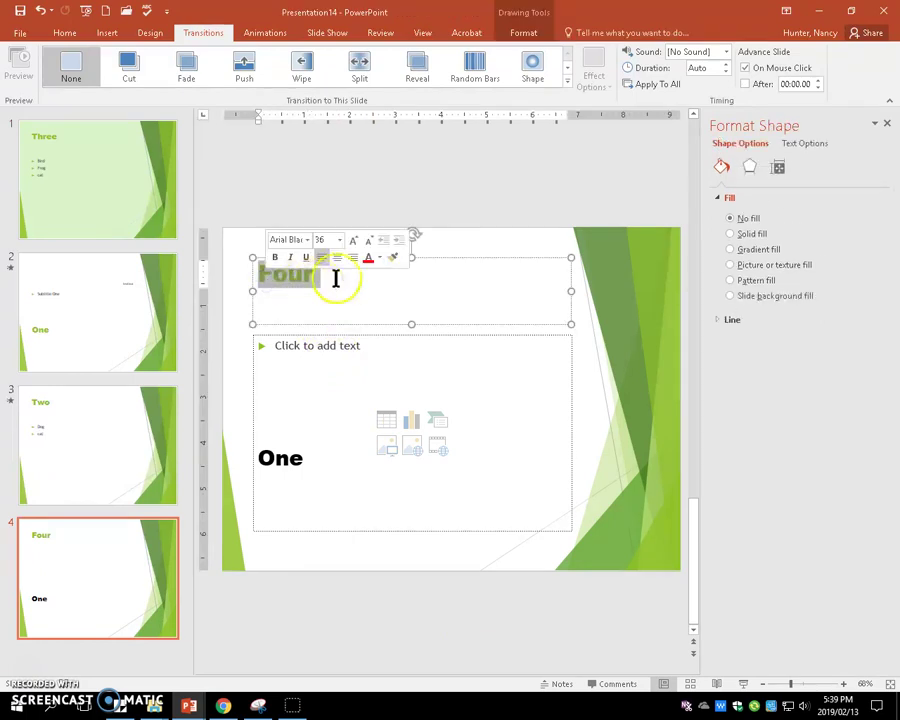
left_click(367, 259)
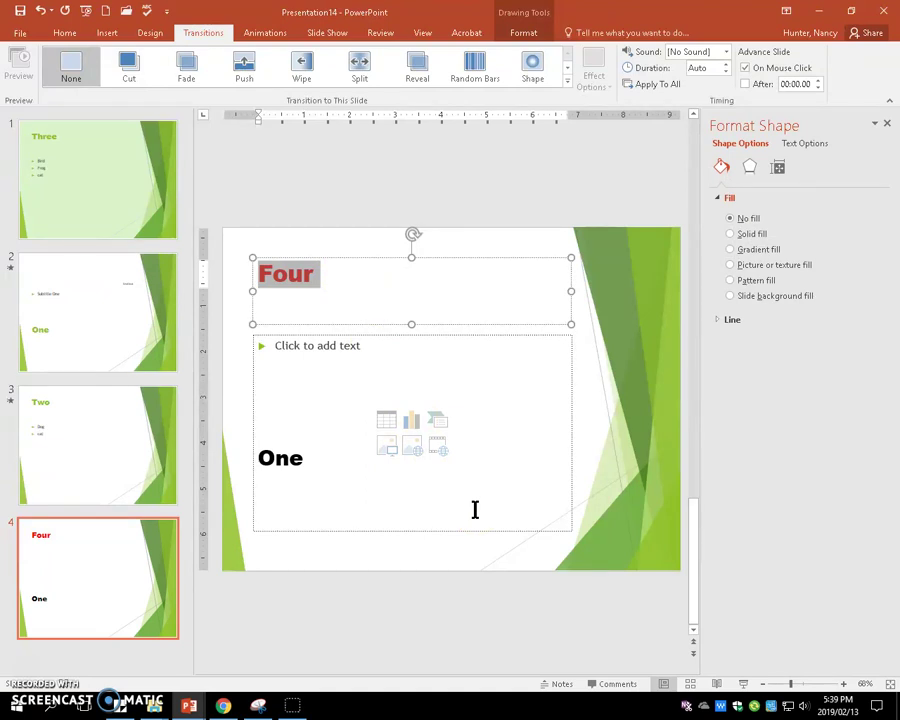
left_click(470, 500)
left_click(522, 242)
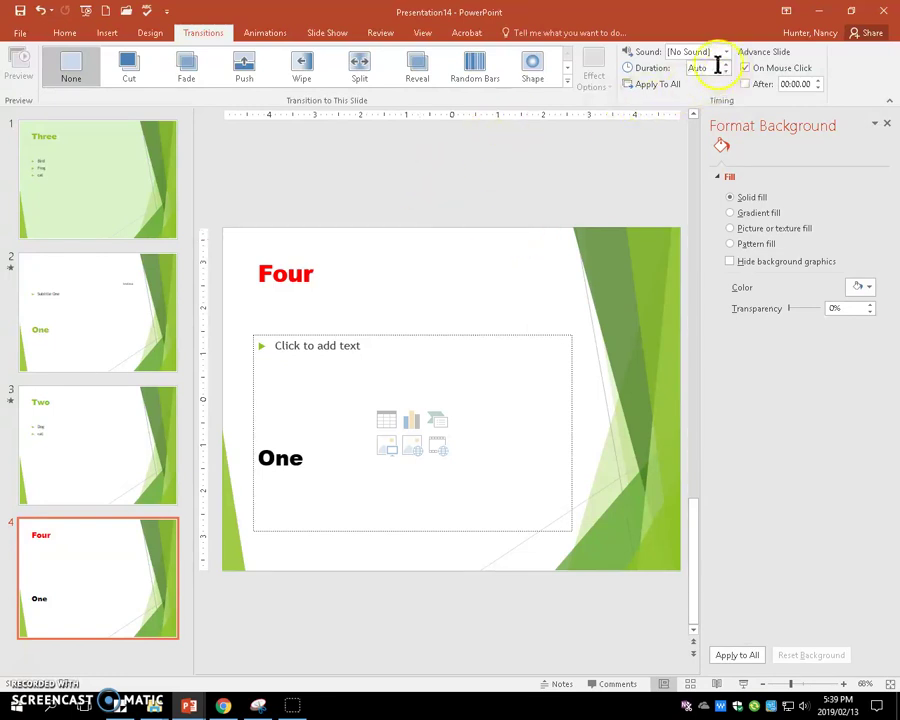
- Open Replace with 'Dog' as the search term and 'Aligator' as the replacement
left_click(64, 33)
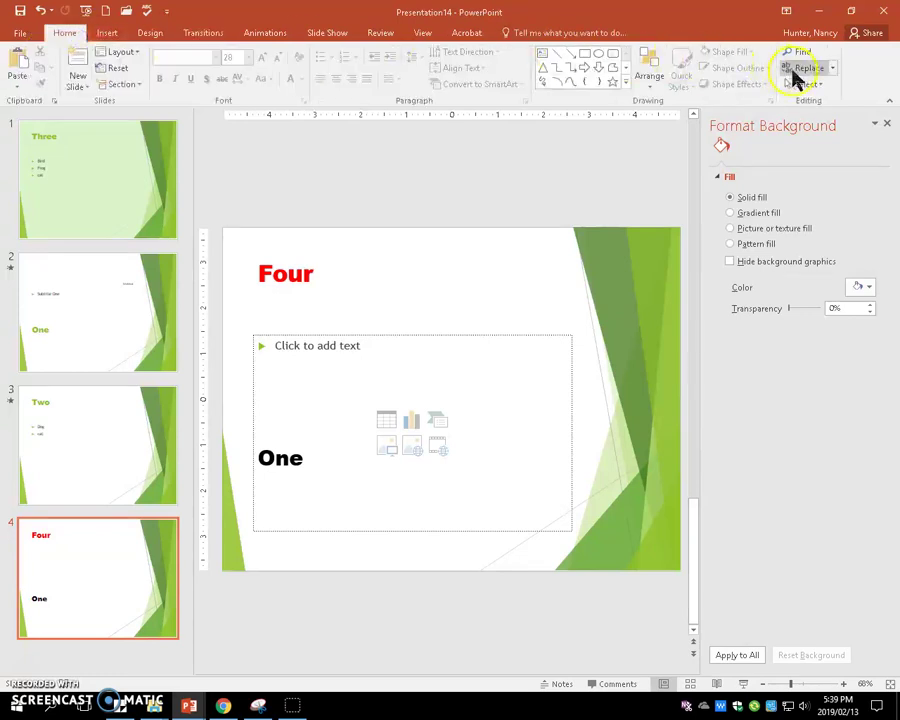
left_click(797, 70)
left_click_drag(132, 200, 46, 200)
type("Dog")
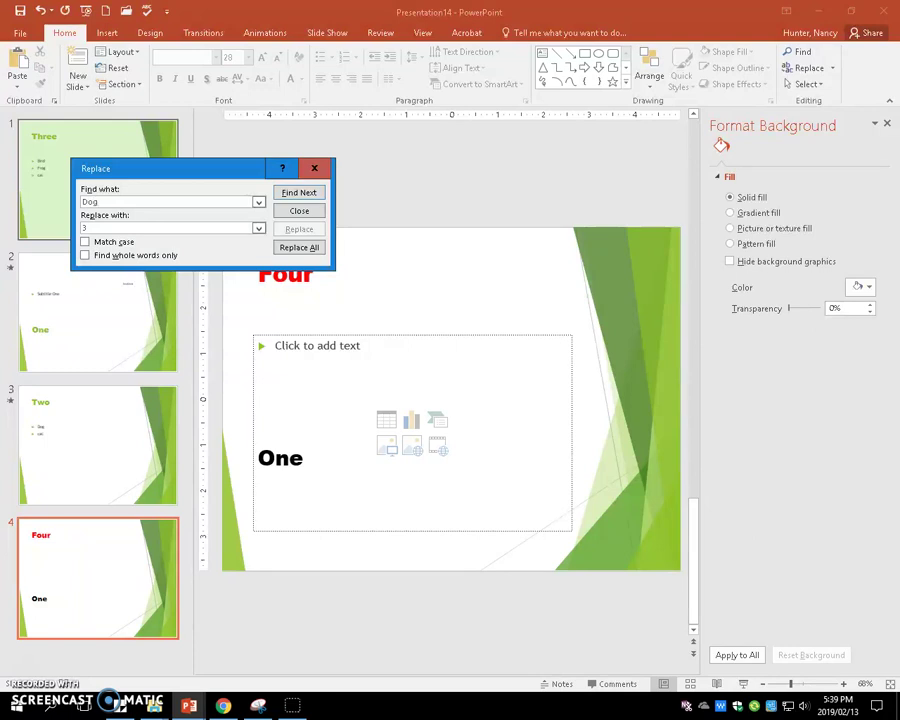
left_click(86, 226)
key("BackSpace")
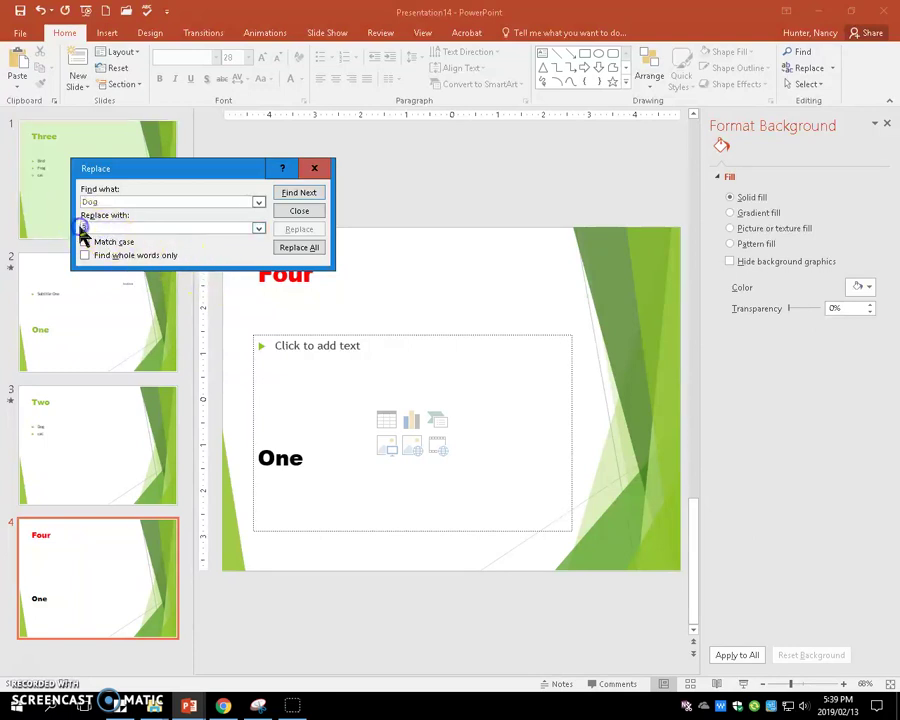
type("Alligator")
- Find the 'Dog' bullet, replace it with 'Aligator', and close the Replace dialog
left_click(307, 196)
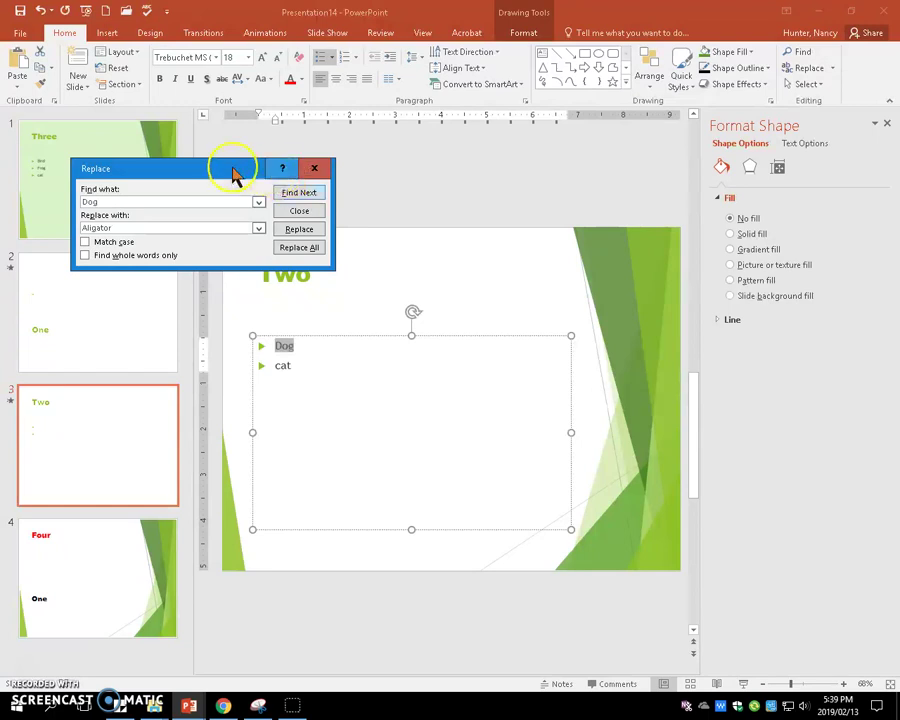
left_click_drag(237, 170, 330, 120)
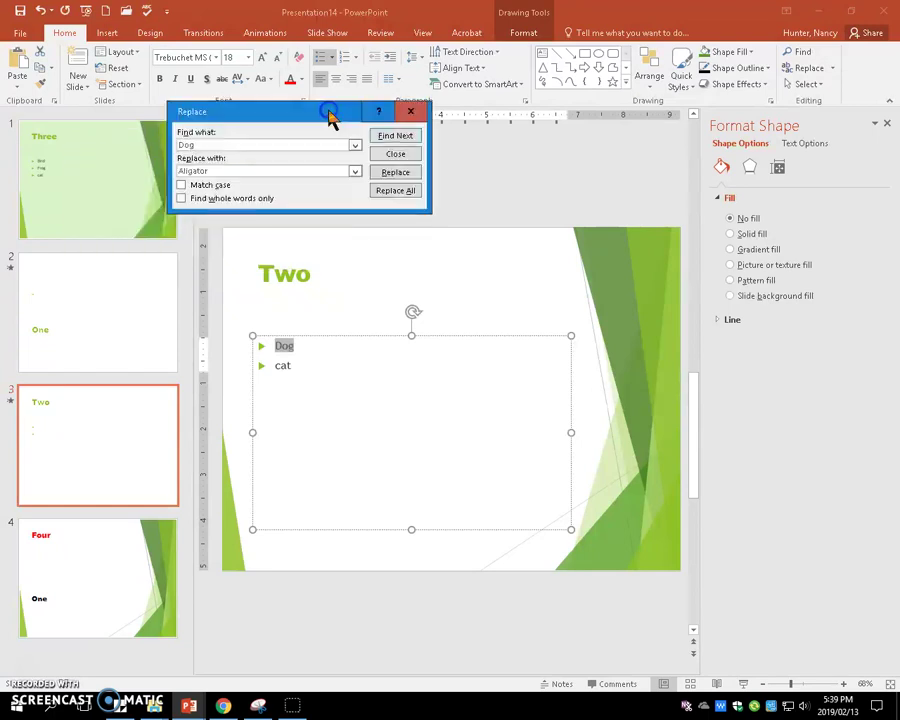
left_click(390, 172)
left_click(448, 392)
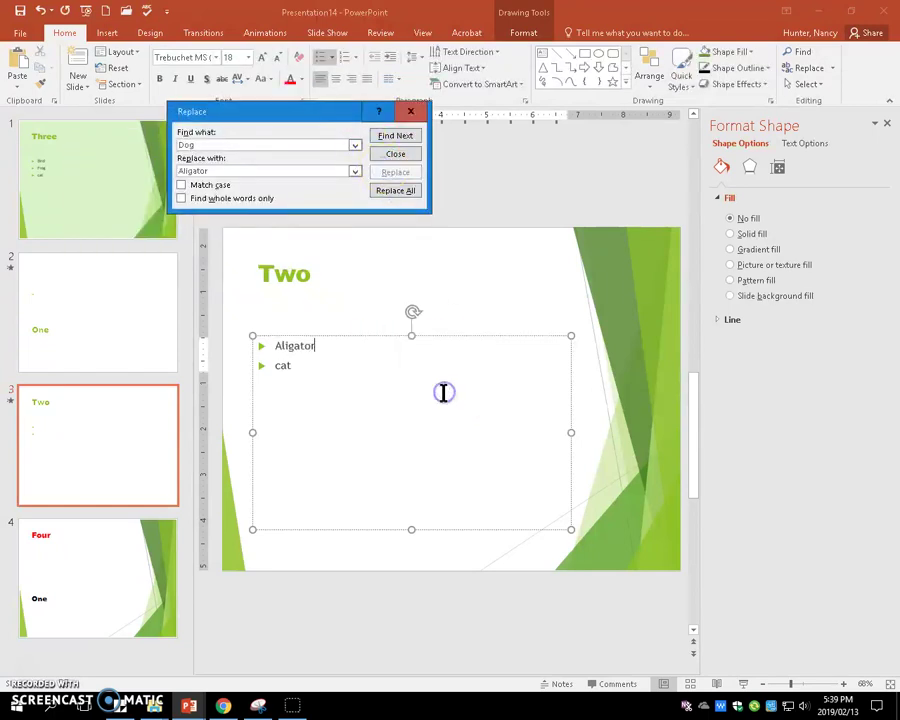
left_click(410, 112)
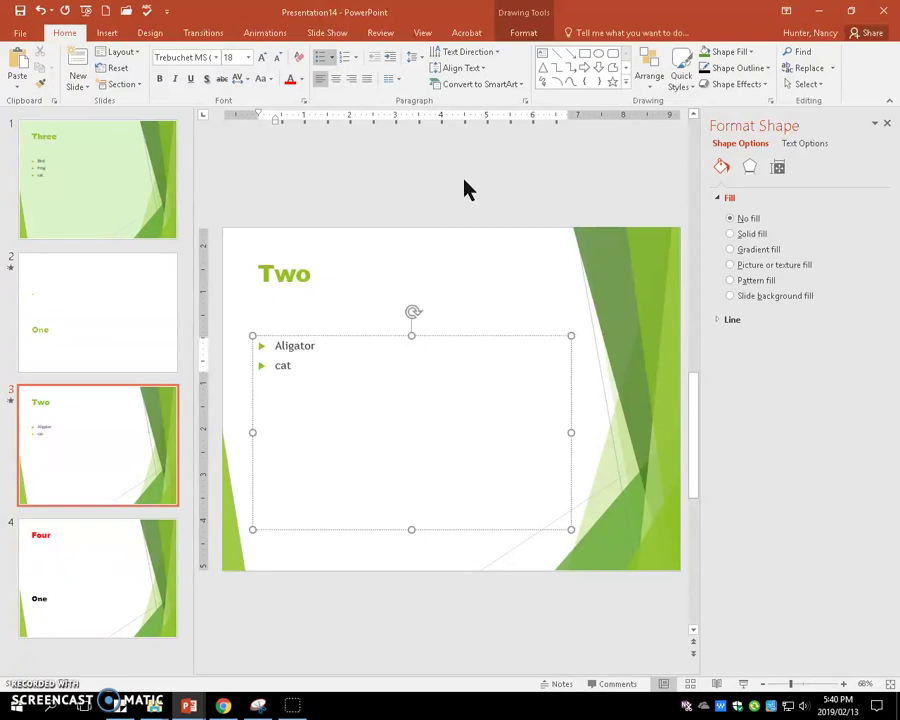
left_click(458, 191)
left_click(451, 188)
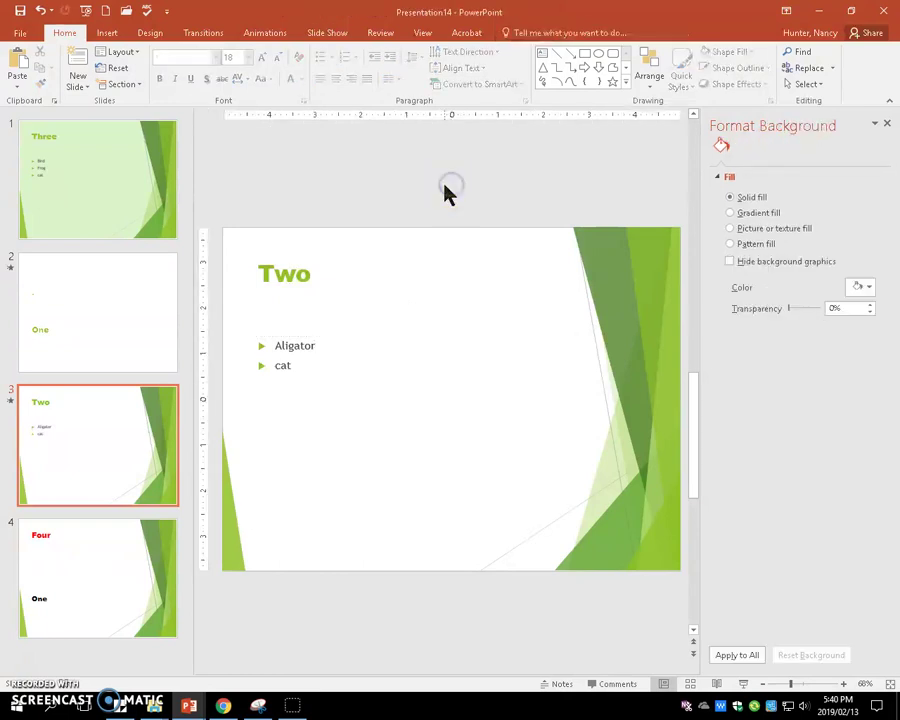
- Delete slide 4's red 'Four' title, body placeholder and pasted 'One' box
left_click(127, 540)
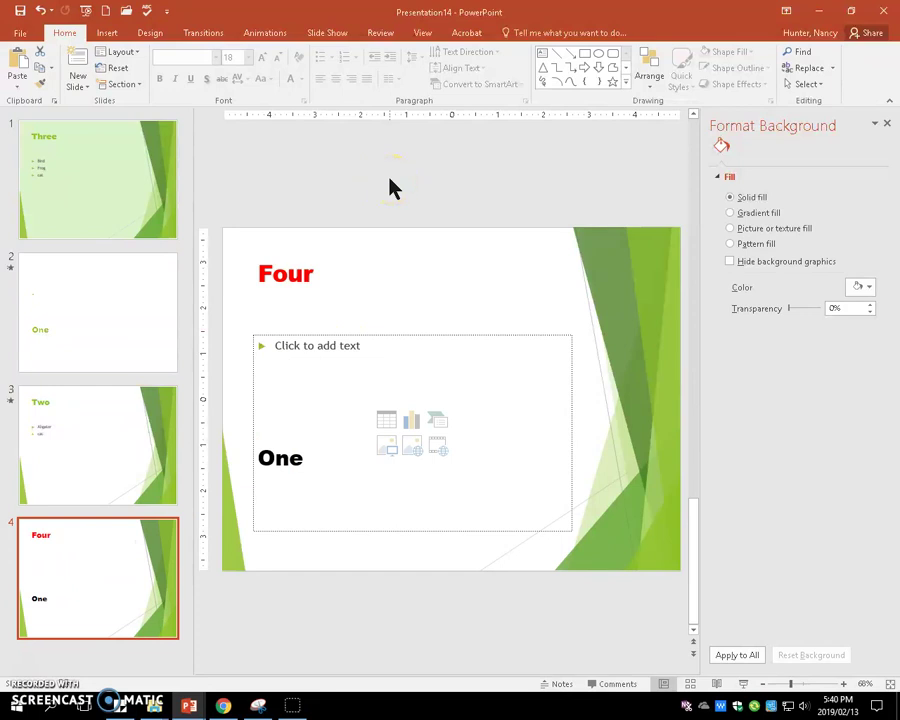
key("ctrl+a")
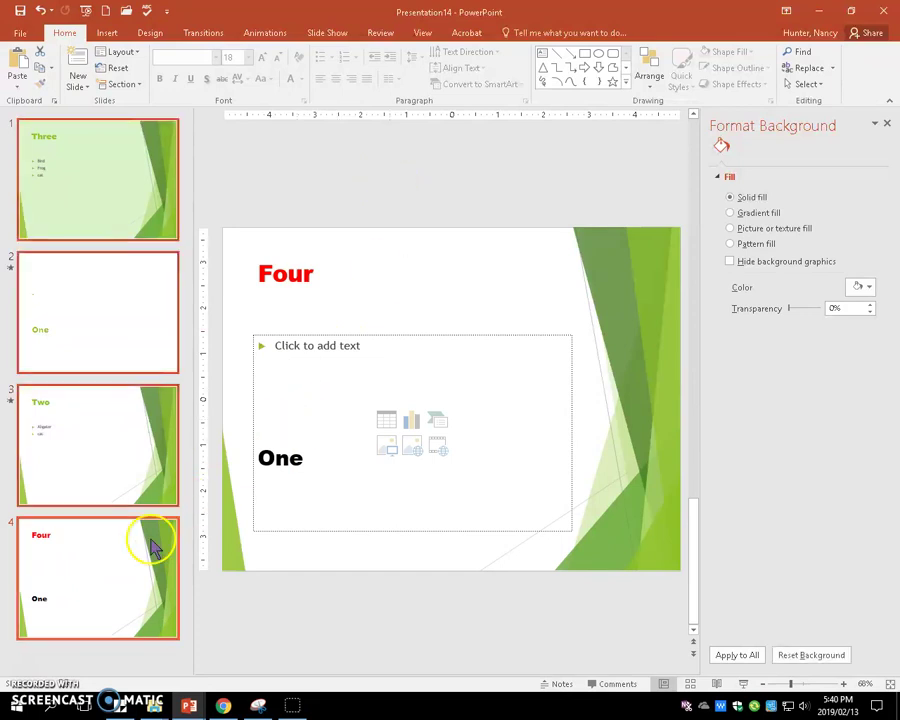
left_click(110, 558)
left_click(404, 263)
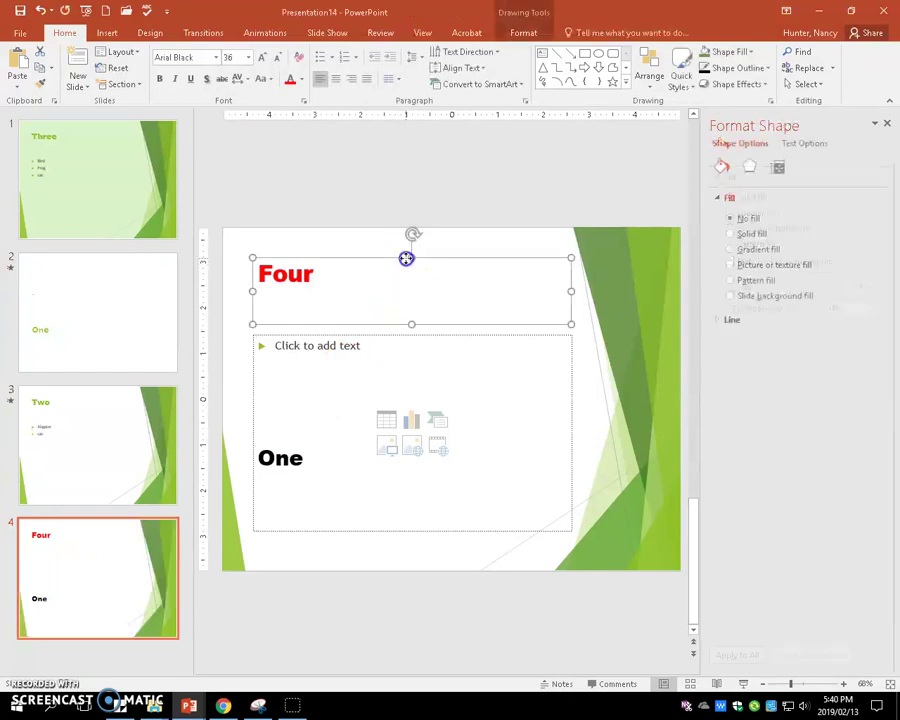
left_click(462, 248)
key("ctrl+a")
key("Delete")
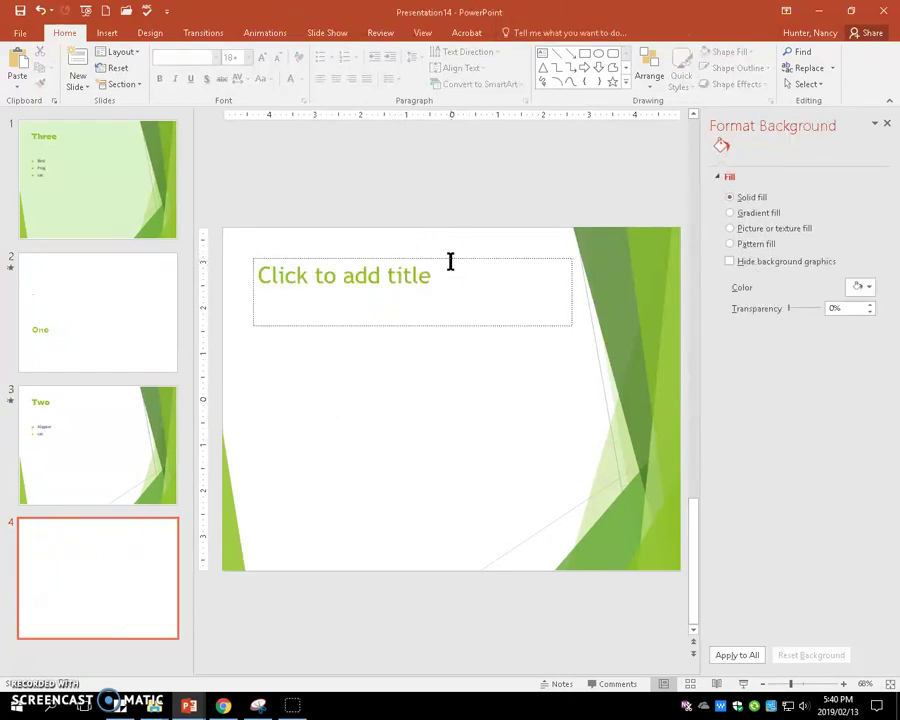
left_click(493, 558)
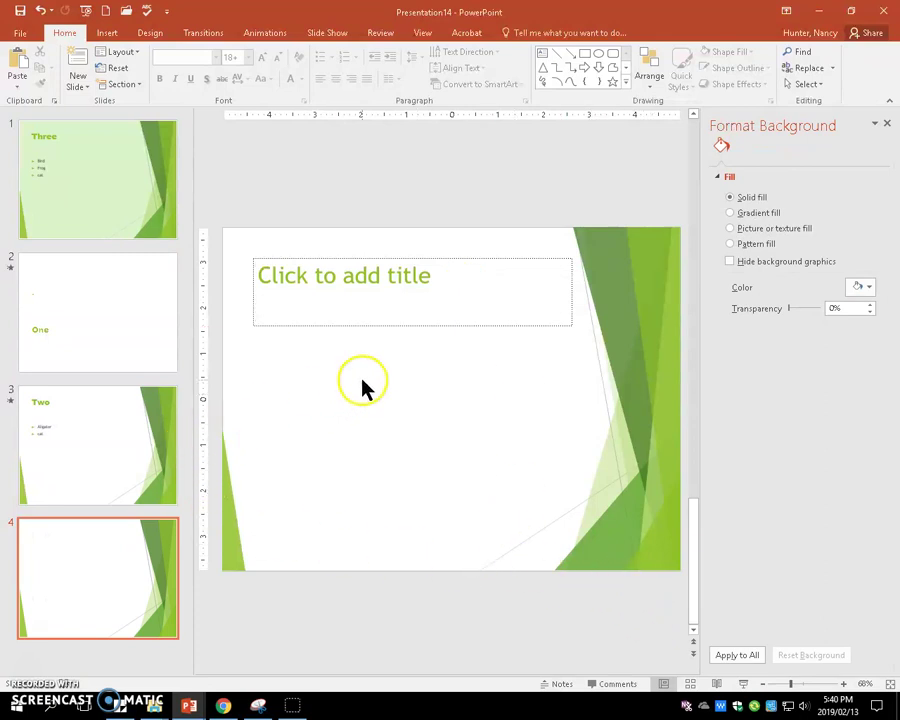
- Add a new section starting at slide 2, leaving slide 1 in Default Section
left_click(83, 248)
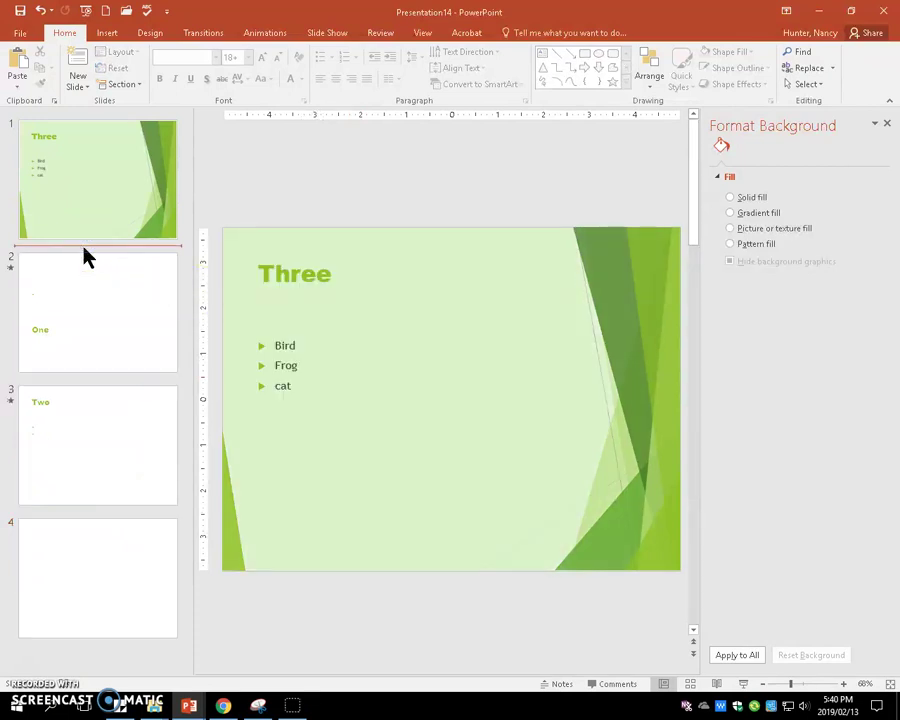
left_click(120, 85)
left_click(128, 103)
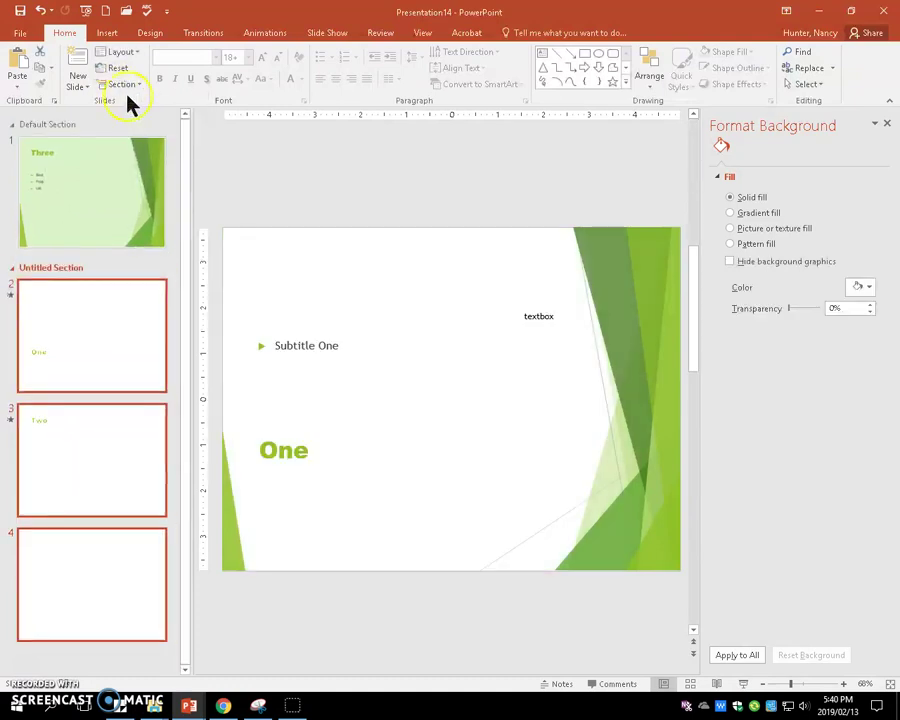
- Rename the new section to 'Our First Section'
left_click(124, 88)
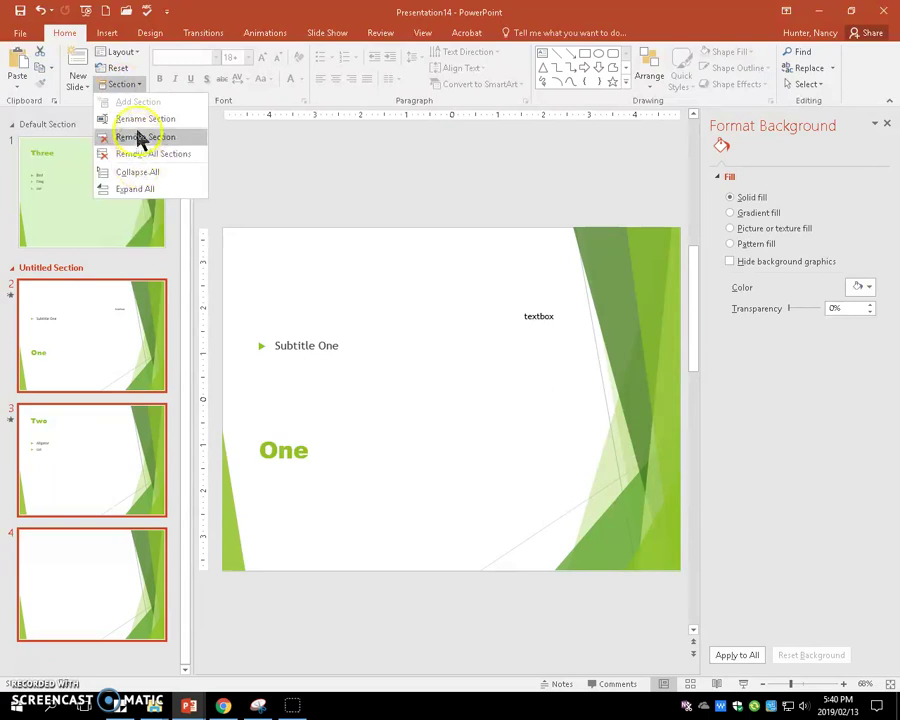
left_click(137, 121)
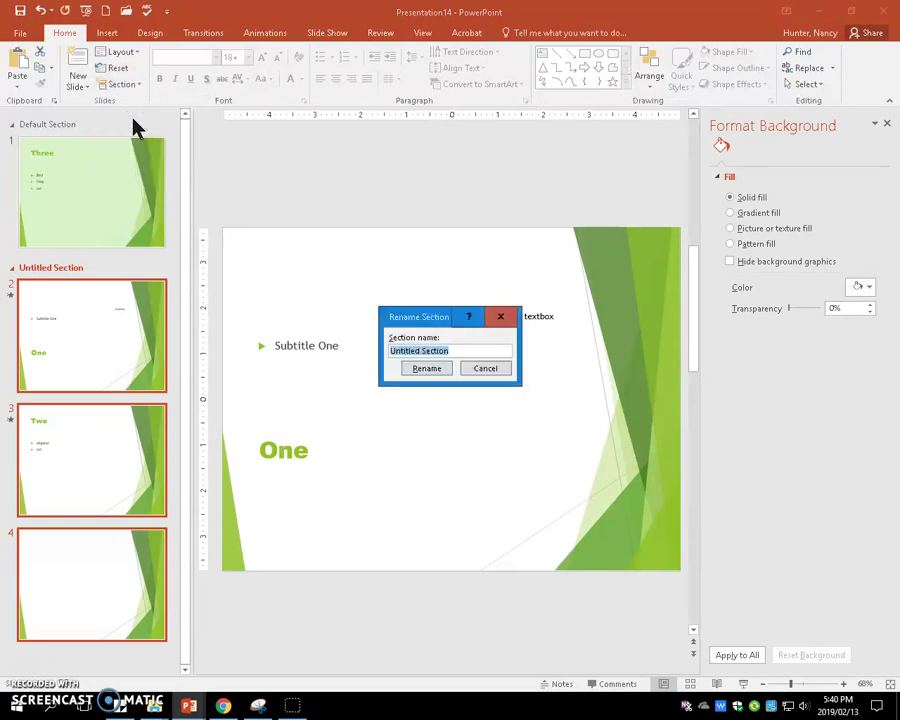
type("Out")
key("BackSpace")
type("r First Section")
left_click(416, 366)
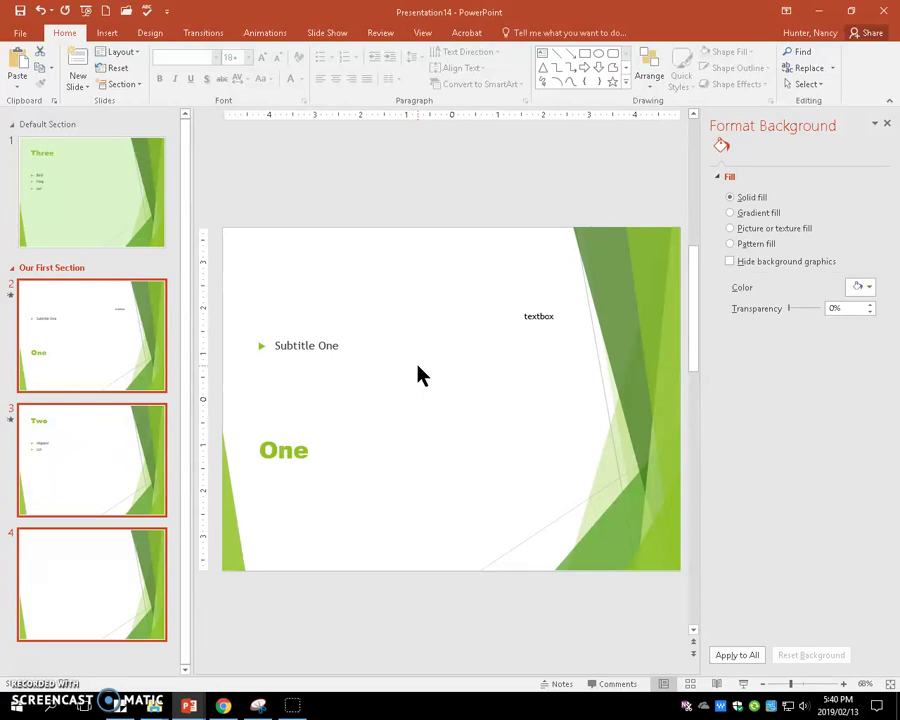
- Use Find to search for 'cat', jump to its bullet on slide 3, then close Find
left_click(341, 162)
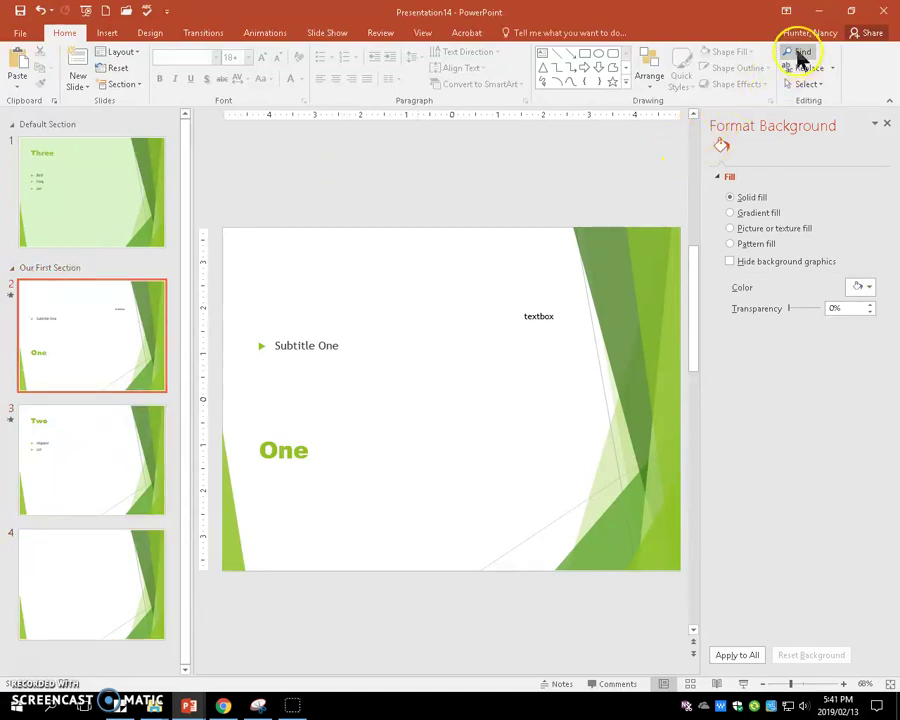
left_click(800, 56)
left_click(199, 145)
double_click(199, 145)
type("dat")
left_click(395, 136)
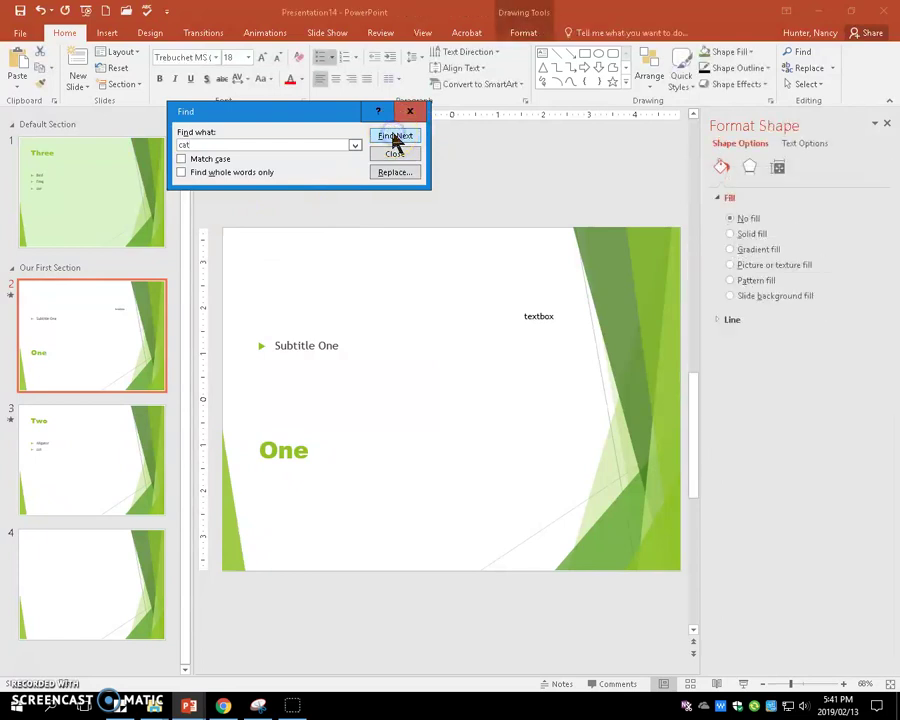
left_click(395, 136)
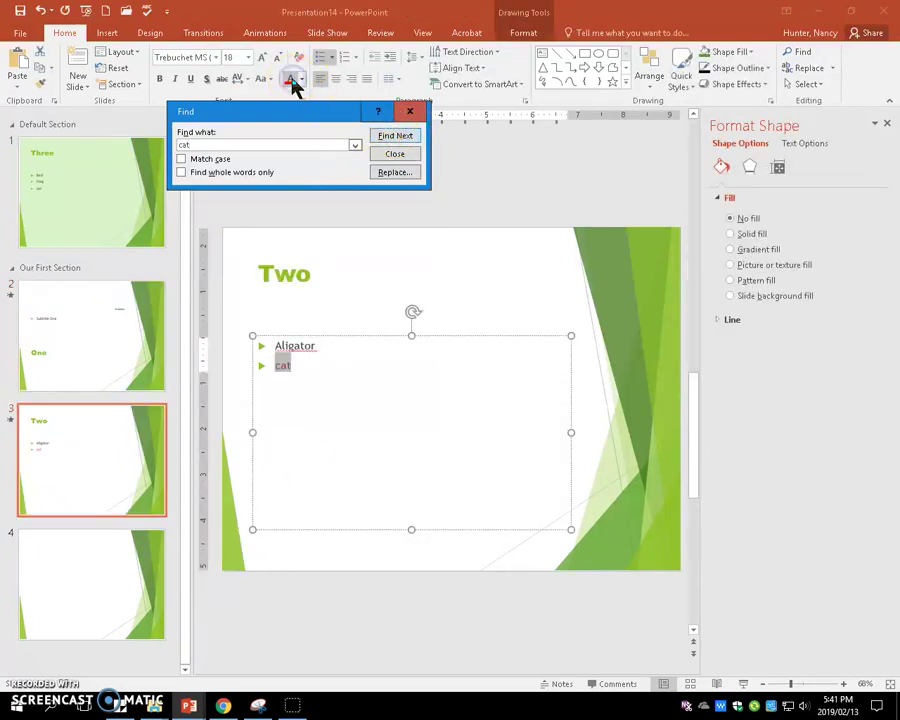
left_click(410, 111)
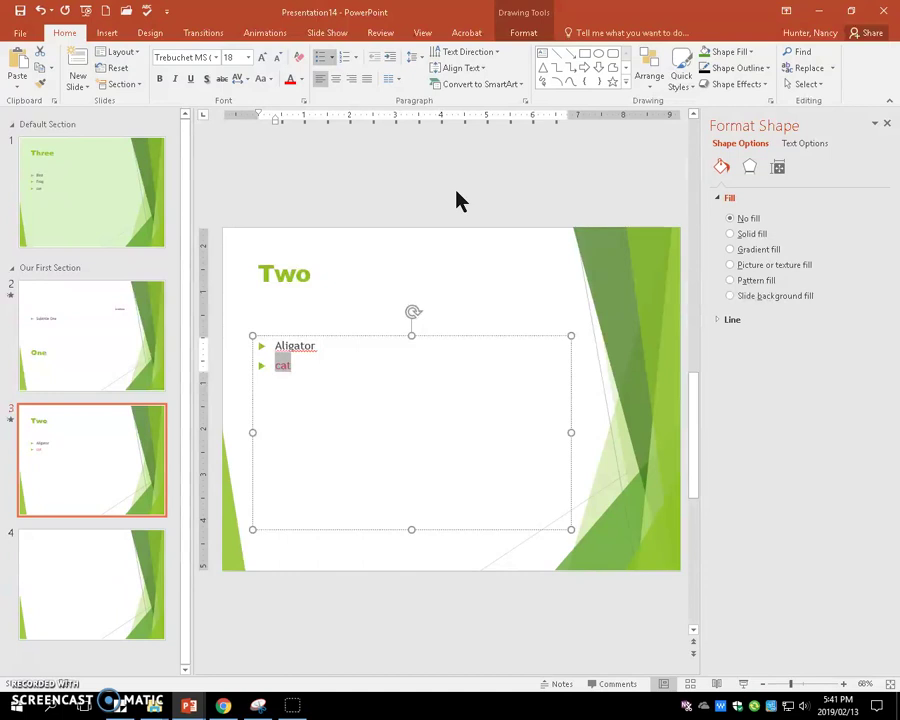
- Add the speaker note 'Here are some notes.' to slide 1 in the notes pane
left_click(104, 235)
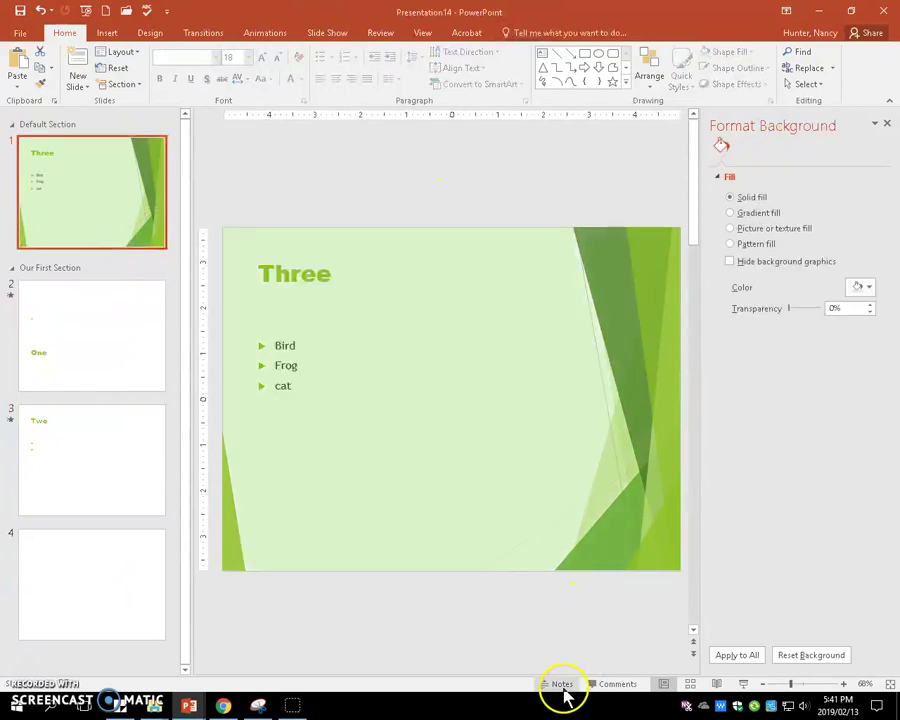
left_click(560, 684)
left_click(336, 668)
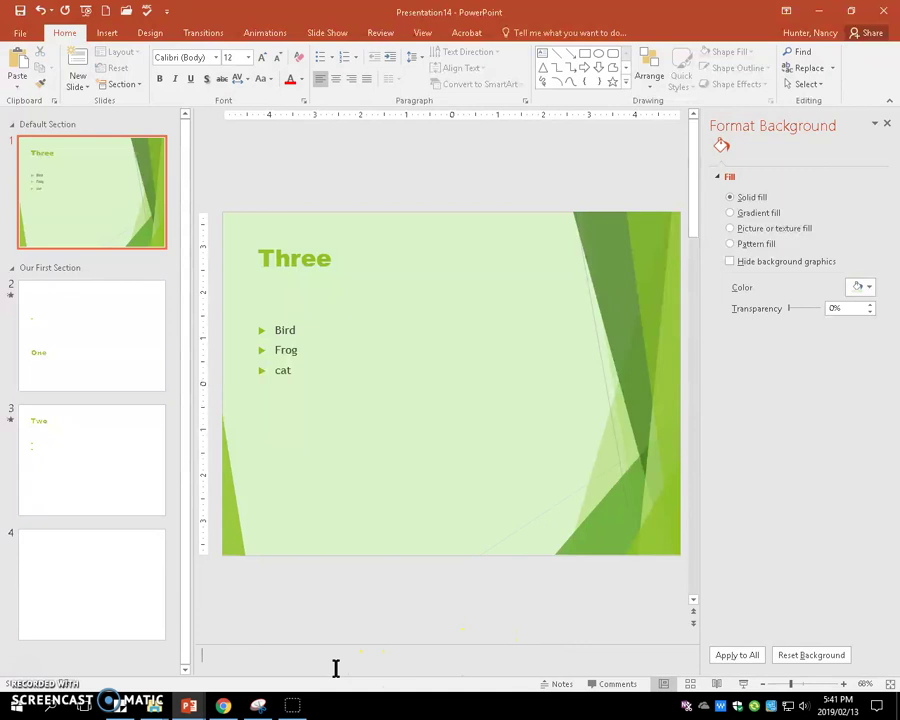
type("Here are some notes.")
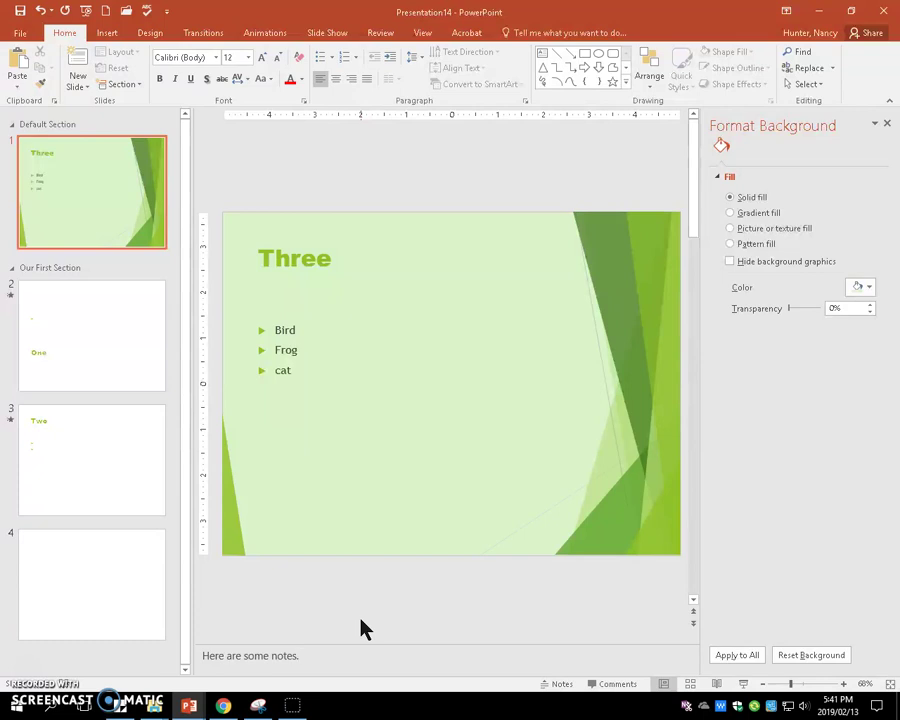
left_click(538, 612)
- Switch the presentation to Outline View
left_click(424, 34)
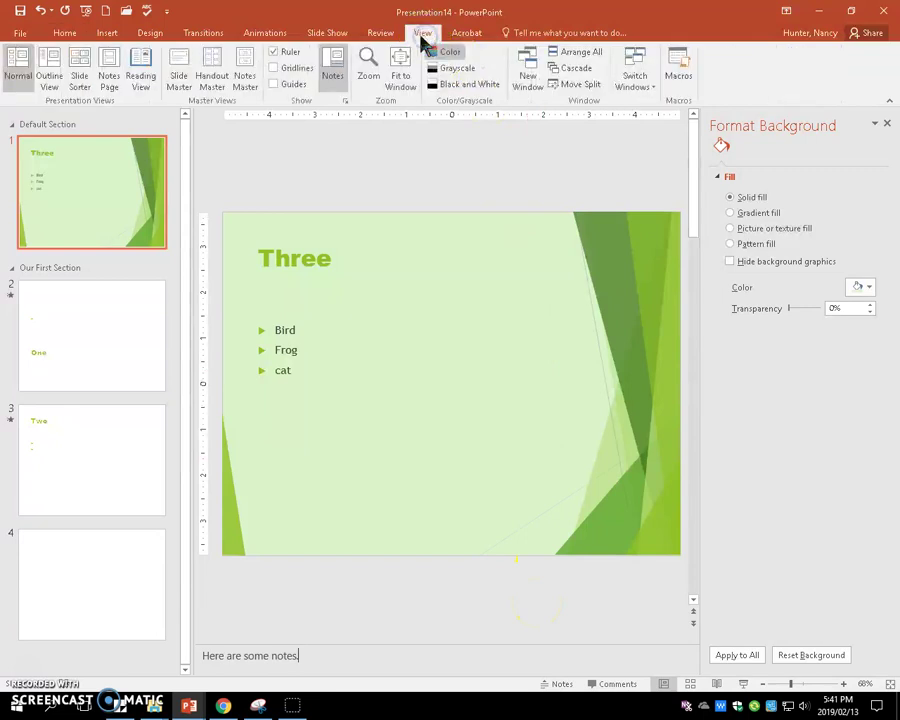
left_click(273, 52)
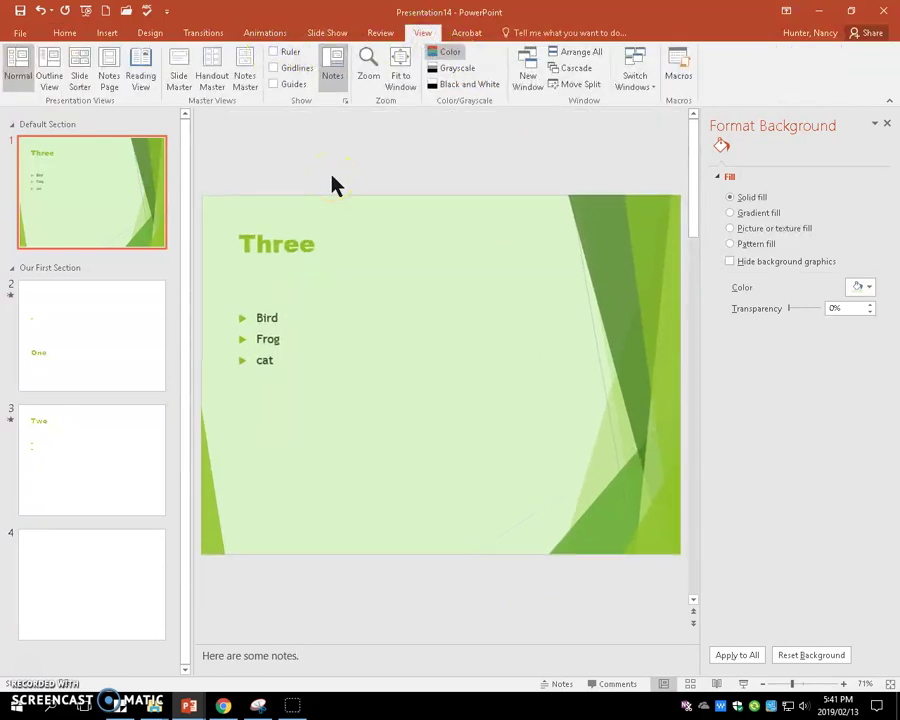
left_click(118, 77)
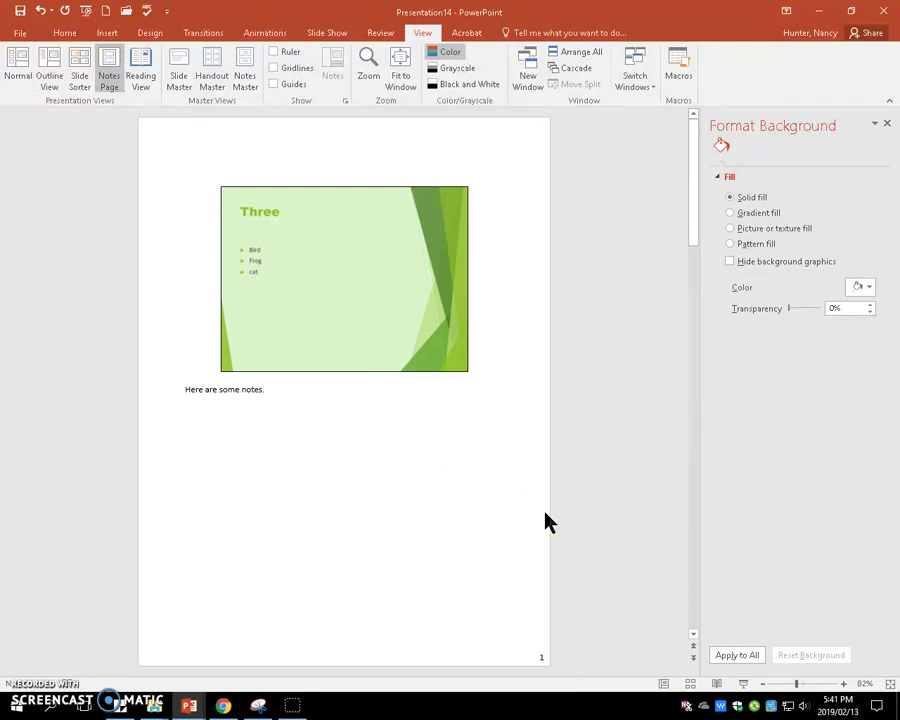
left_click(49, 75)
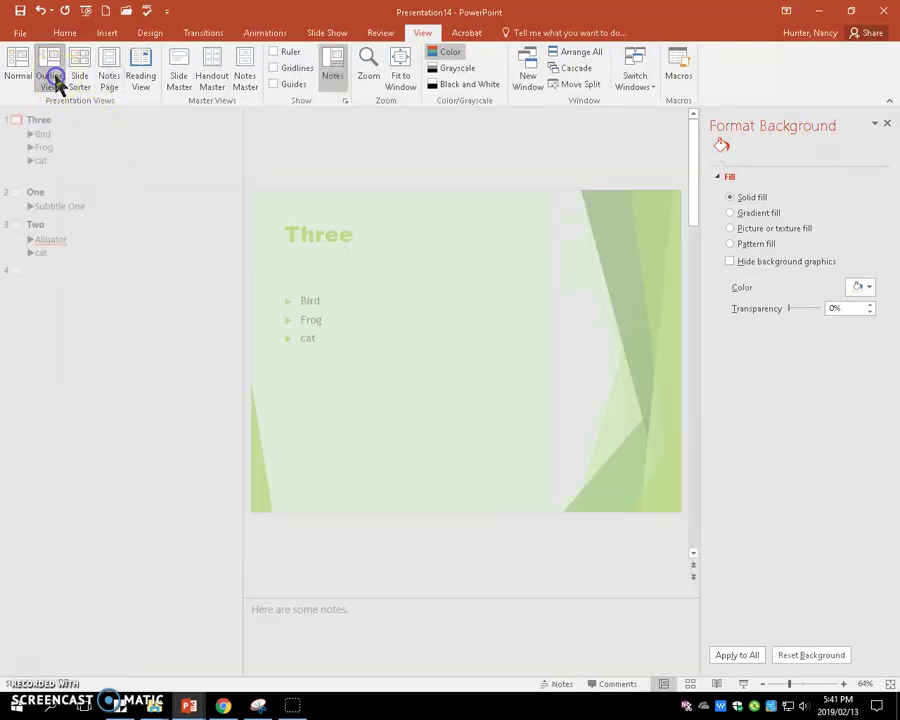
left_click(174, 361)
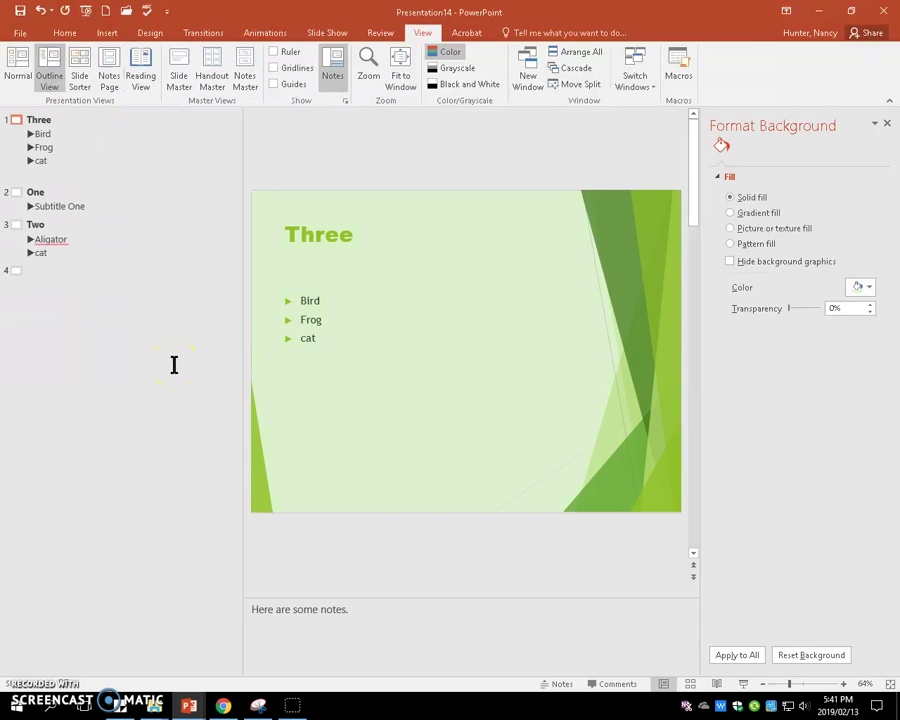
- Title slide 4 'Some text' in the outline and return to Normal view
left_click(36, 272)
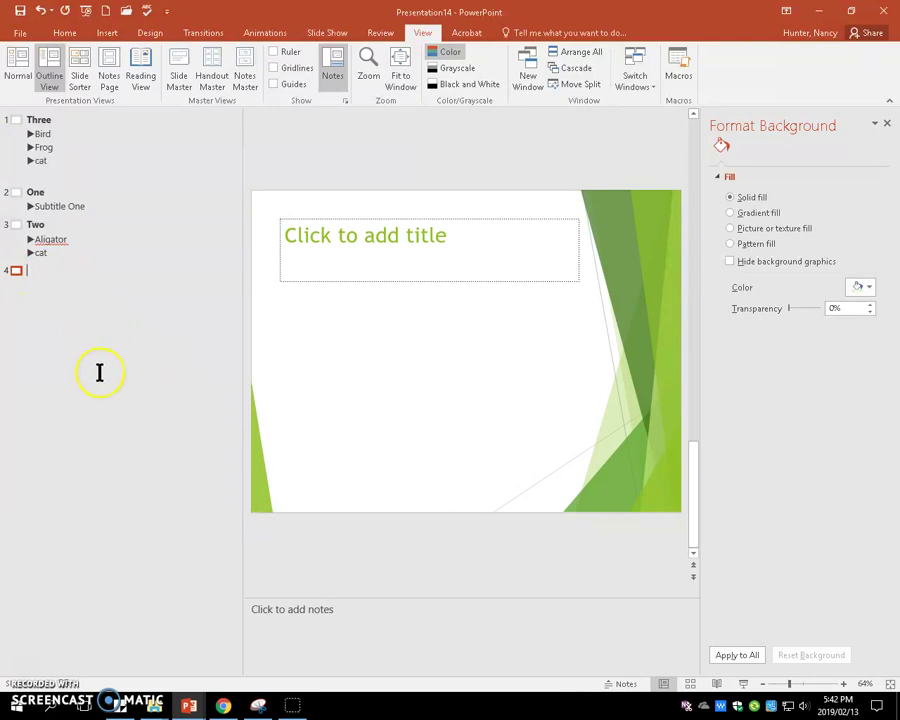
type("Some text")
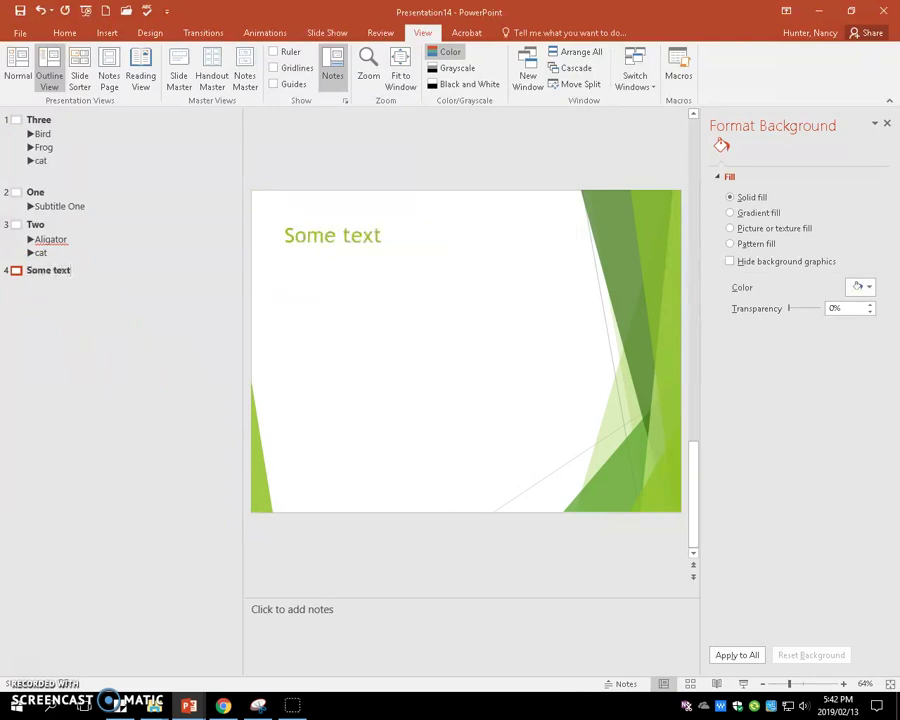
left_click(17, 78)
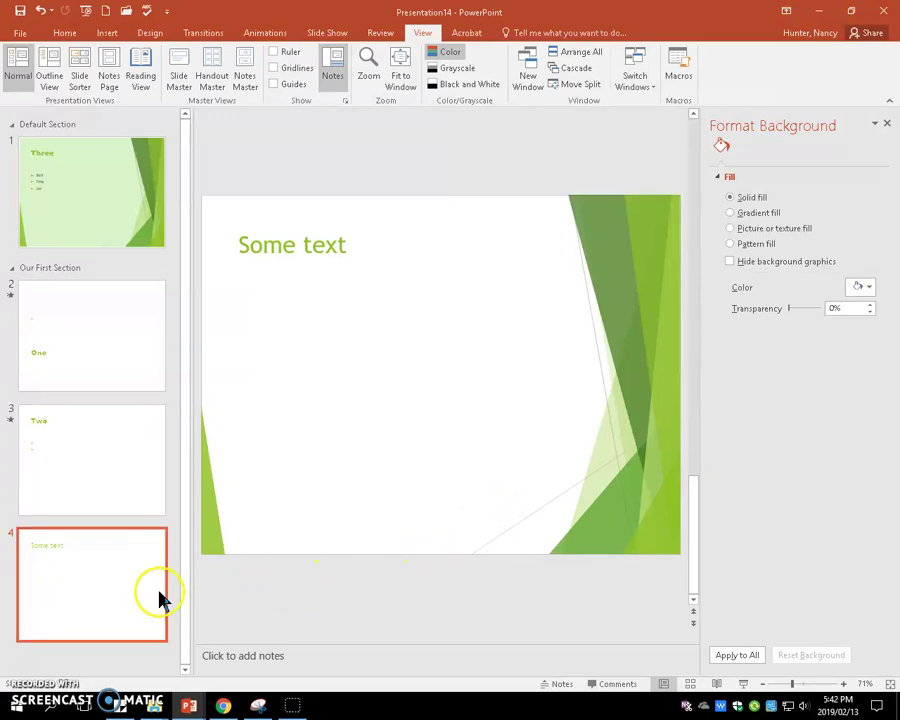
- Present from slide 4 and draw a purple ink oval in the middle of the slide
left_click(80, 583)
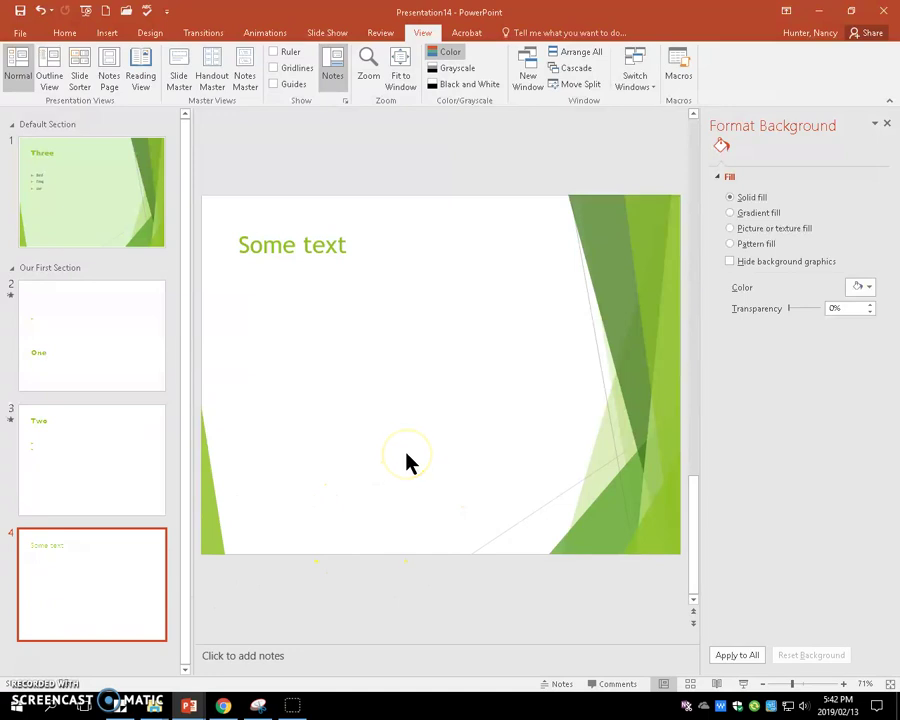
left_click(745, 686)
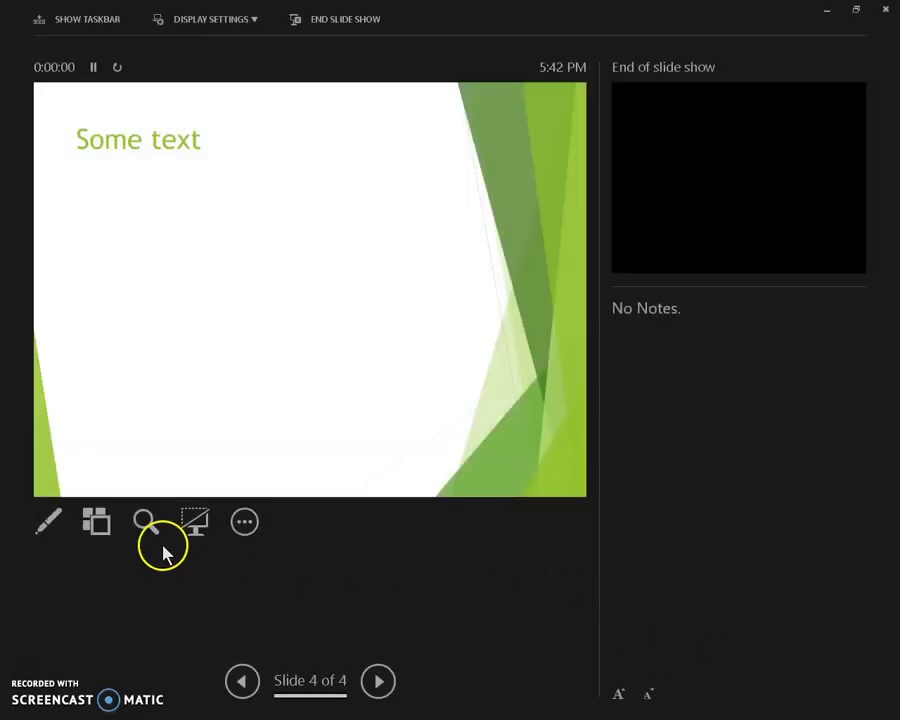
left_click(48, 521)
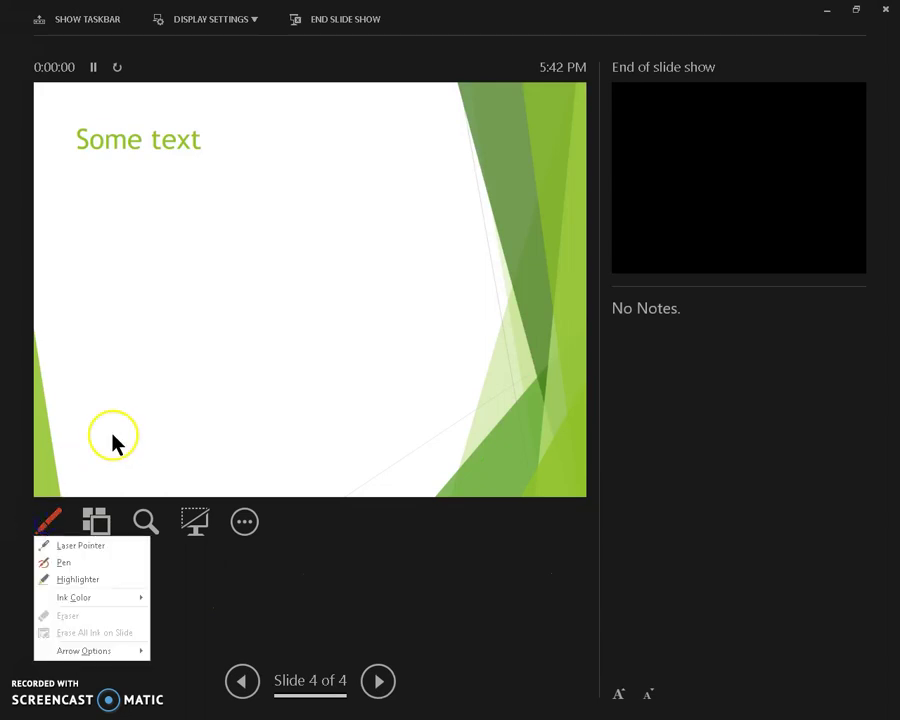
mouse_move(153, 600)
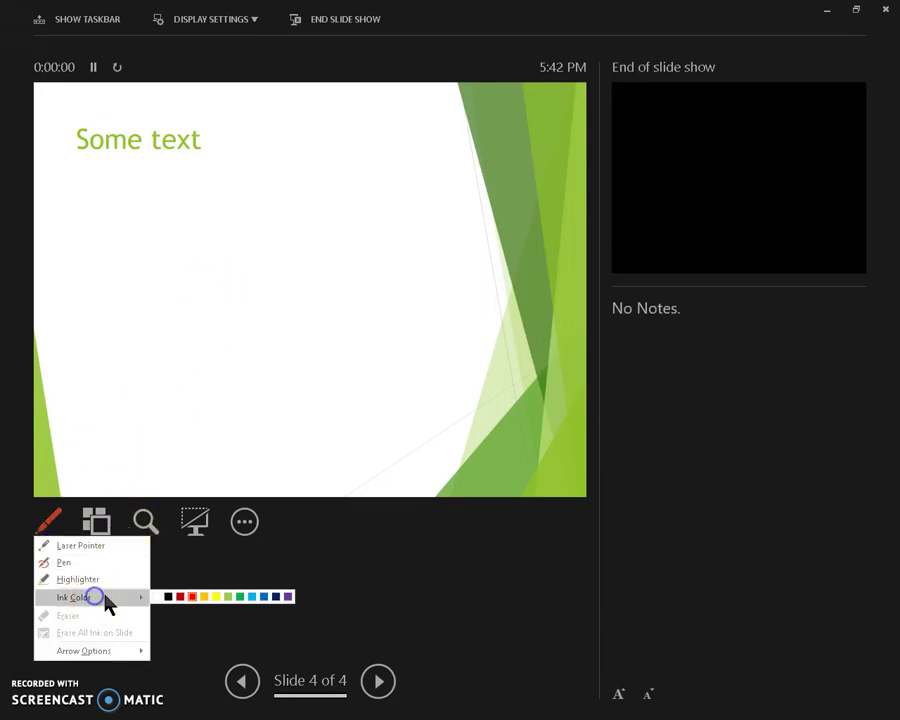
left_click(287, 596)
mouse_move(307, 279)
left_mouse_down()
mouse_move(241, 281)
mouse_move(297, 376)
mouse_move(305, 277)
left_mouse_up()
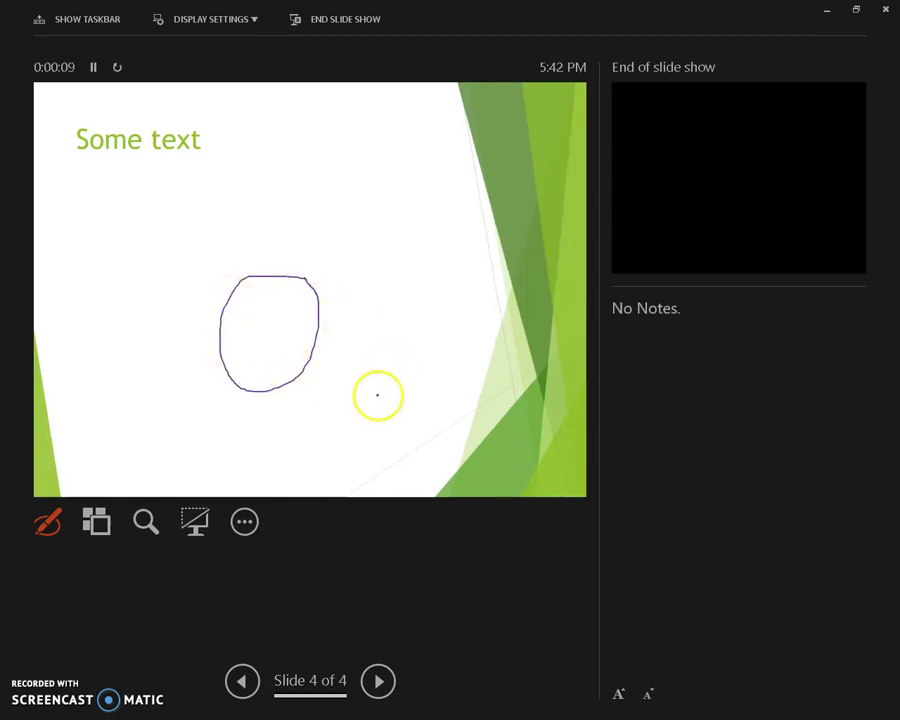
- Switch the pointer to the laser pointer, then show all slides grouped by section
left_click(53, 528)
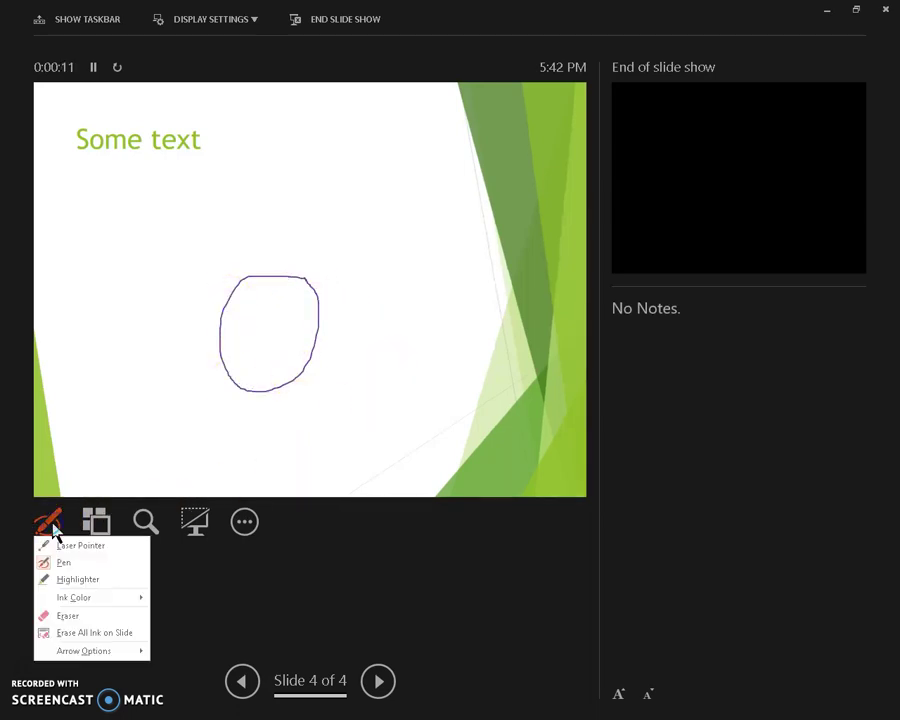
left_click(68, 545)
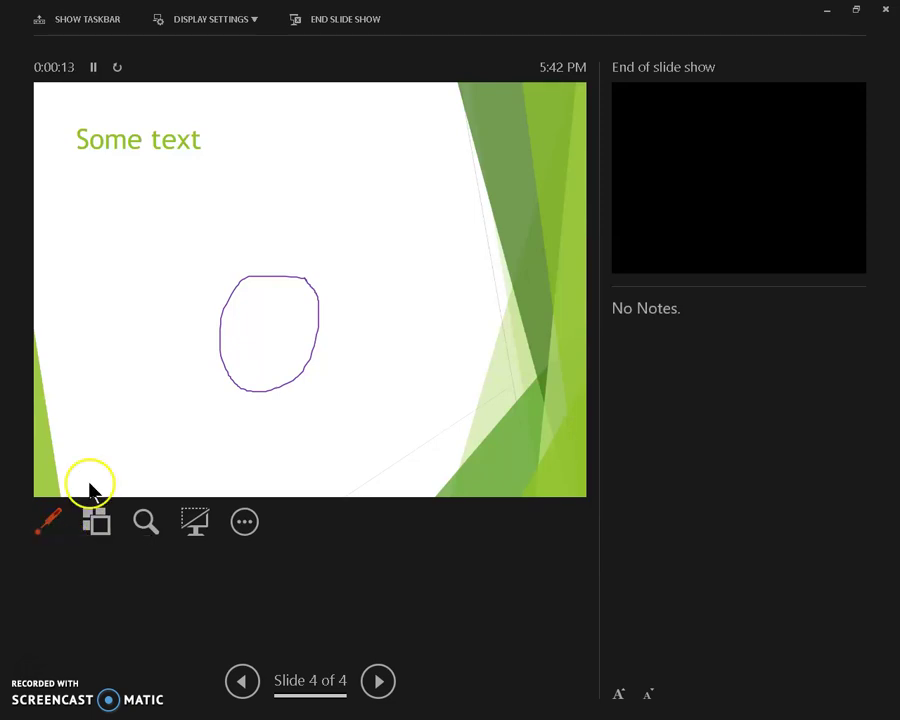
left_click(113, 337)
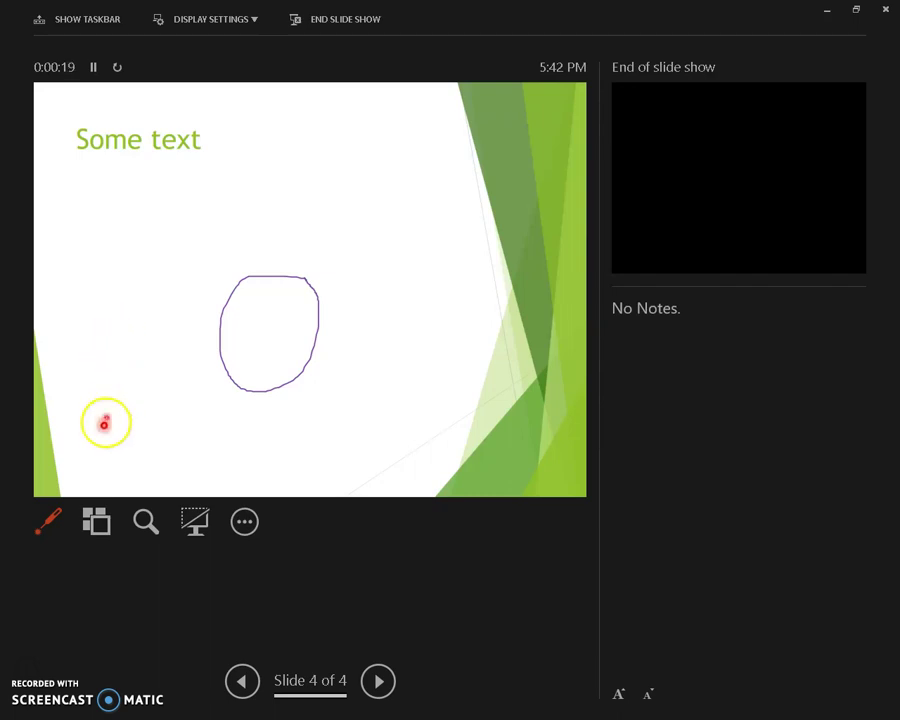
left_click(93, 525)
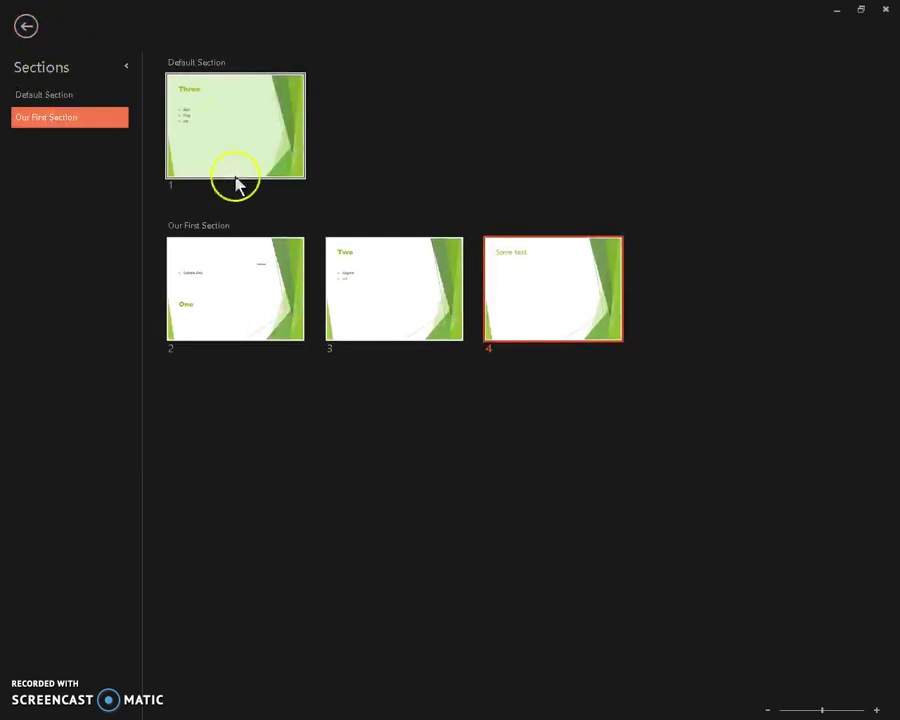
- Jump the show to slide 1 and swap Presenter View with the full-screen slide show
left_click(233, 143)
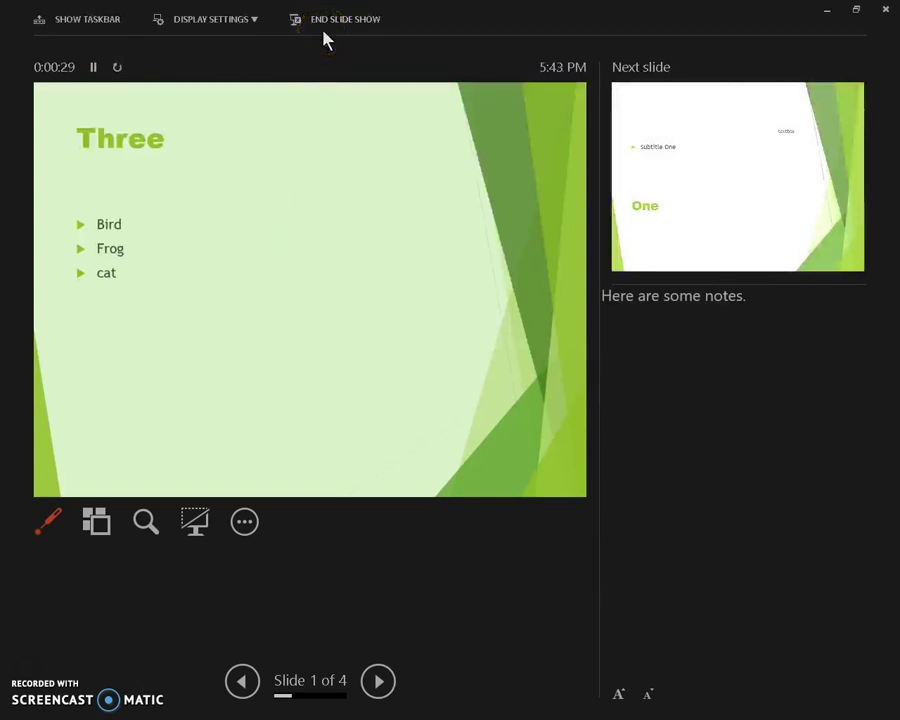
left_click(248, 28)
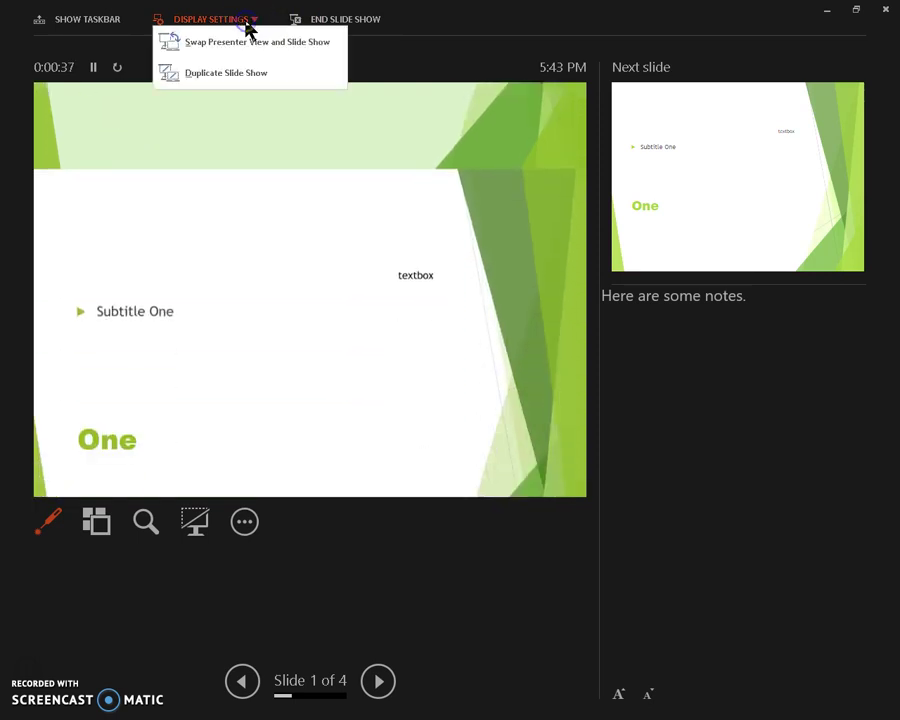
left_click(237, 44)
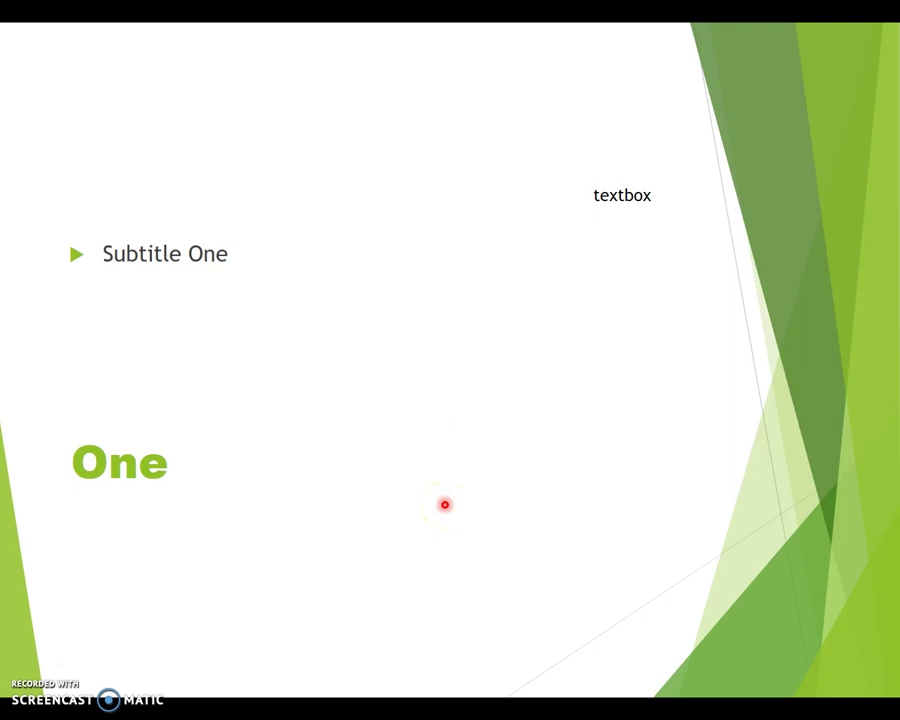
- Turn the laser pointer back into an arrow with Ctrl+L
key("ctrl+l")
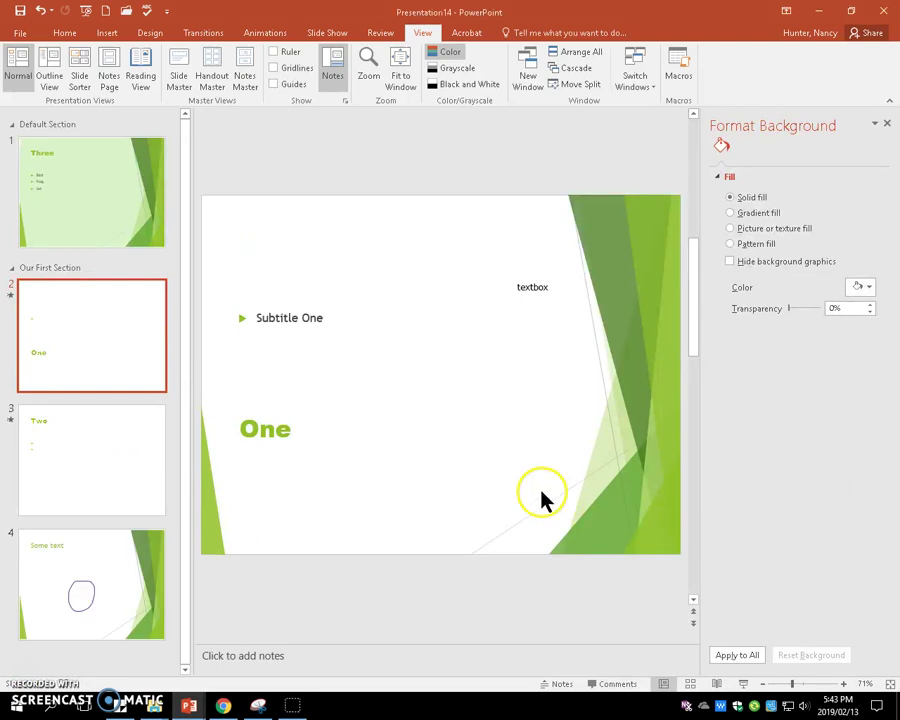
- Delete the kept purple ink oval from slide 4, leaving only its 'Some text' title
left_click(48, 578)
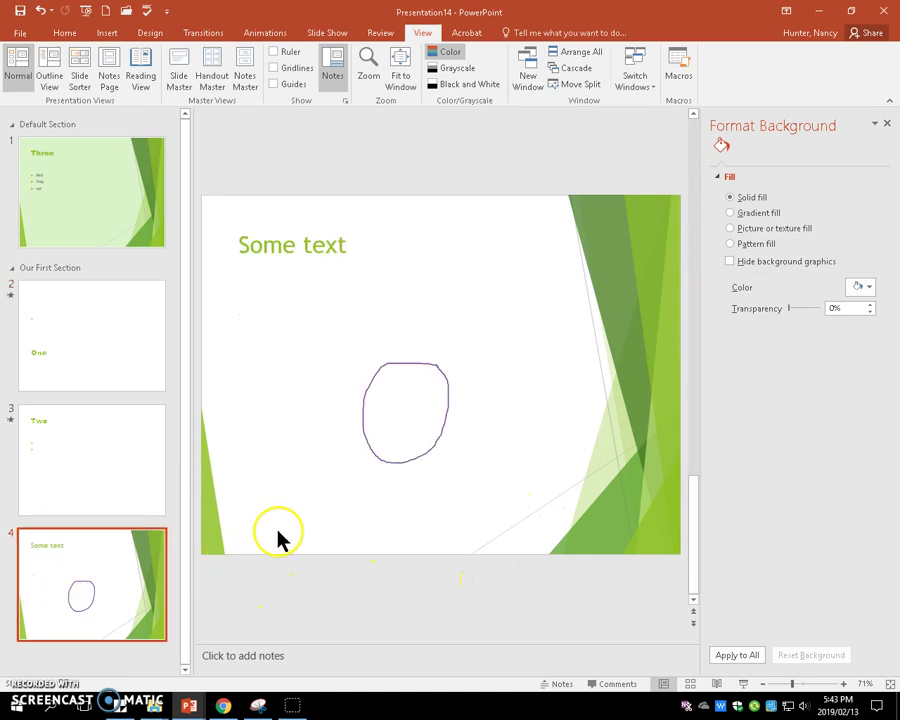
left_click(423, 463)
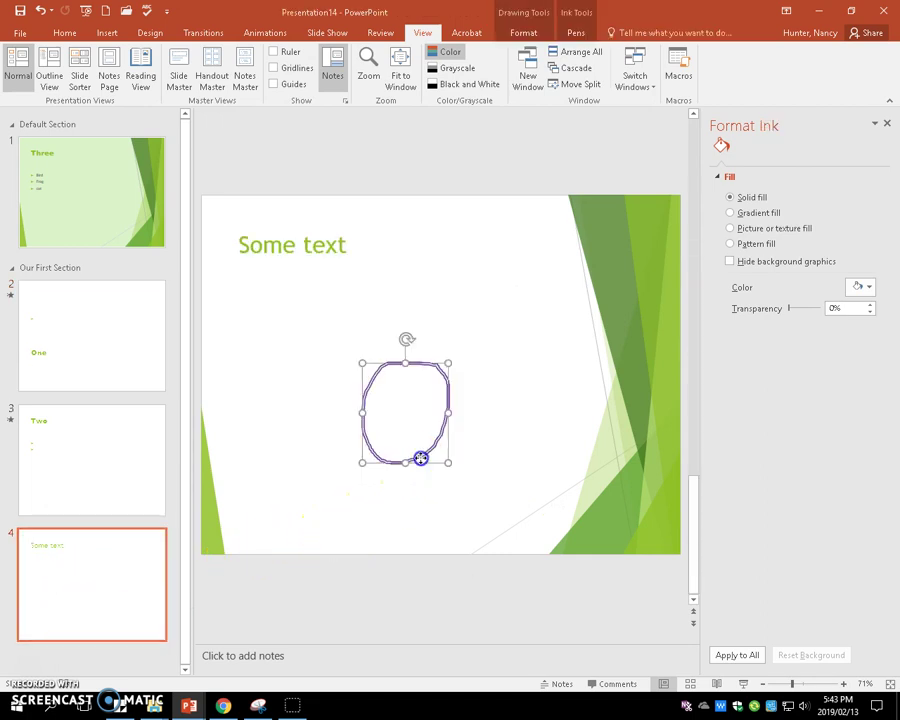
key("Delete")
left_click(482, 476)
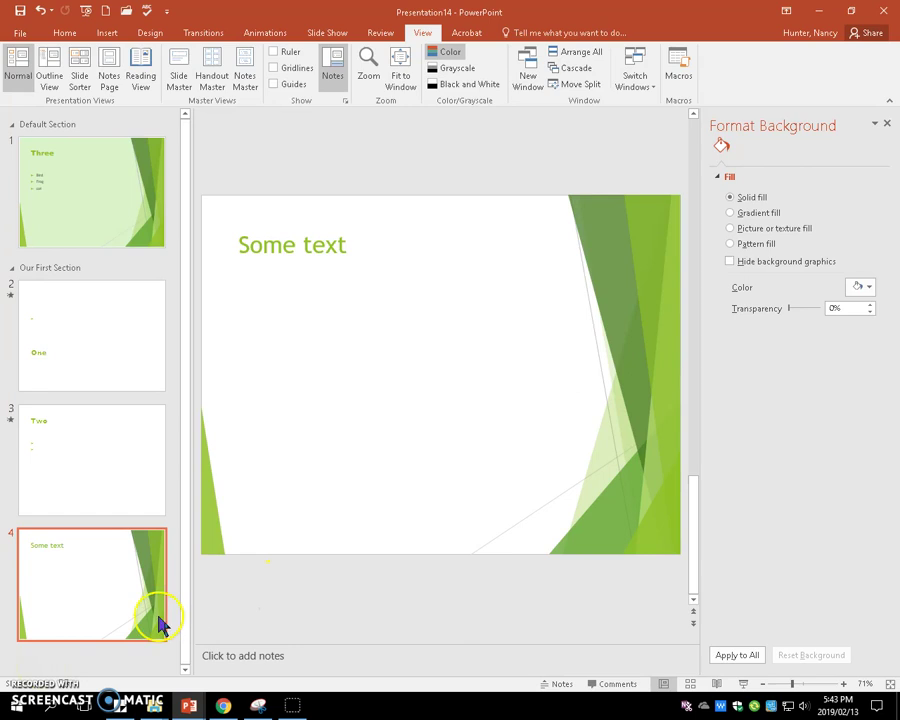
left_click(88, 592)
left_click(252, 612)
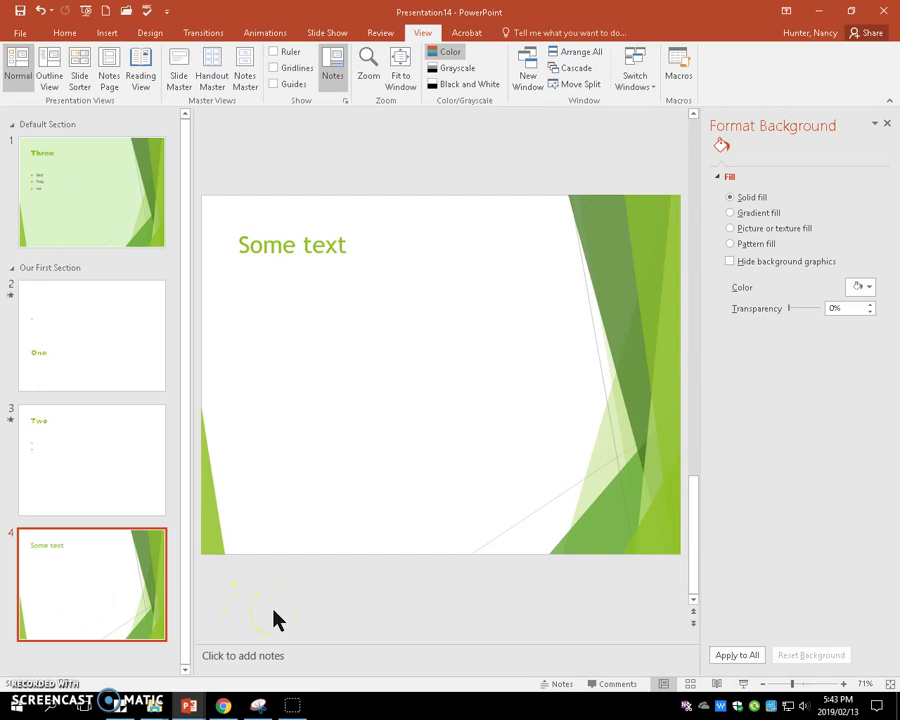
- Run the slide show from the first slide in Presenter View, then end it
left_click(87, 11)
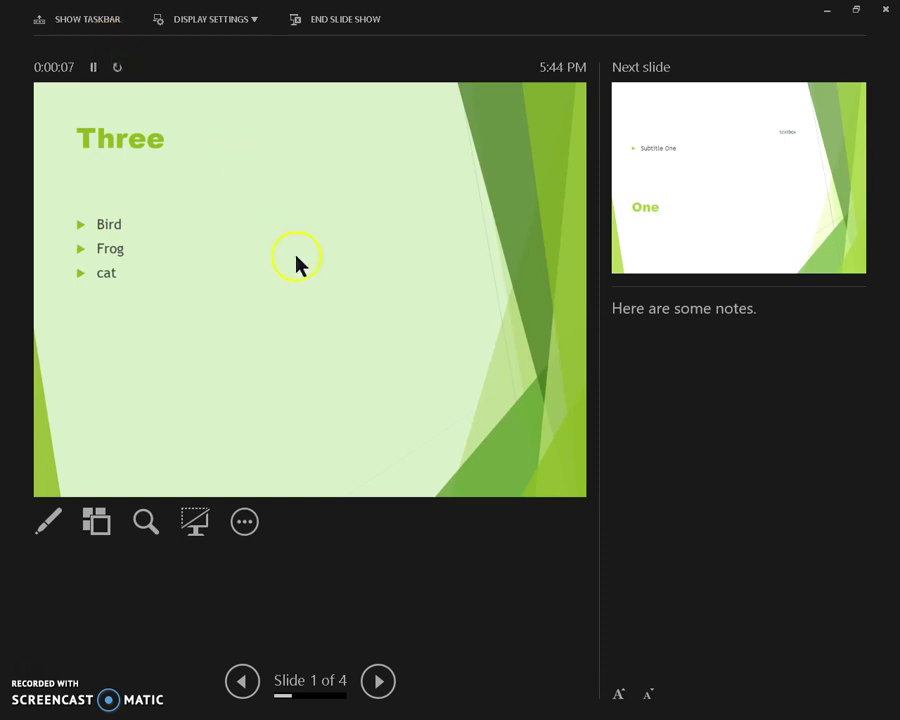
left_click(354, 21)
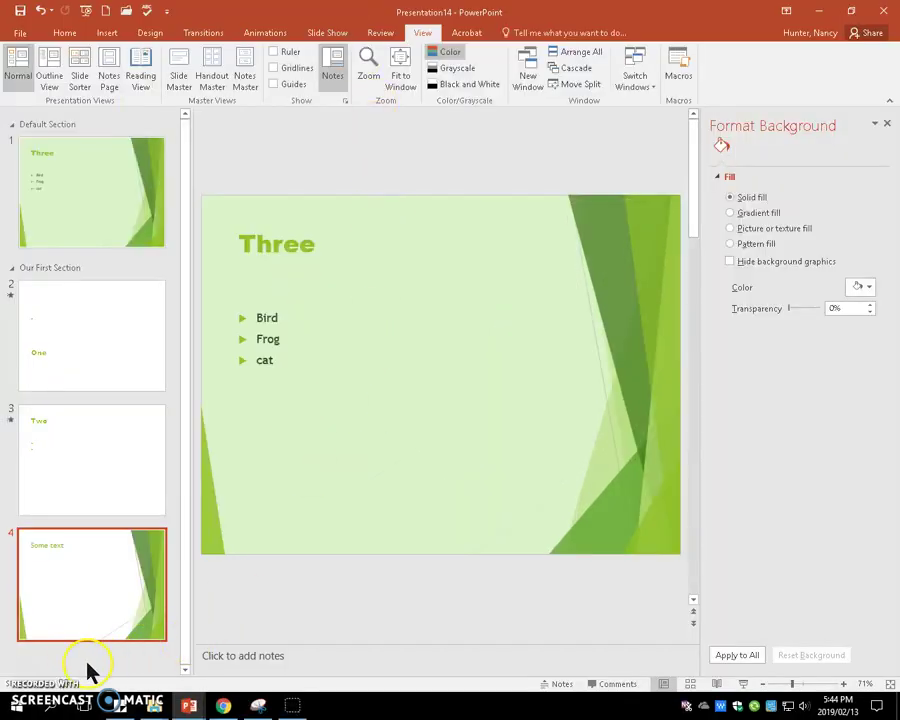